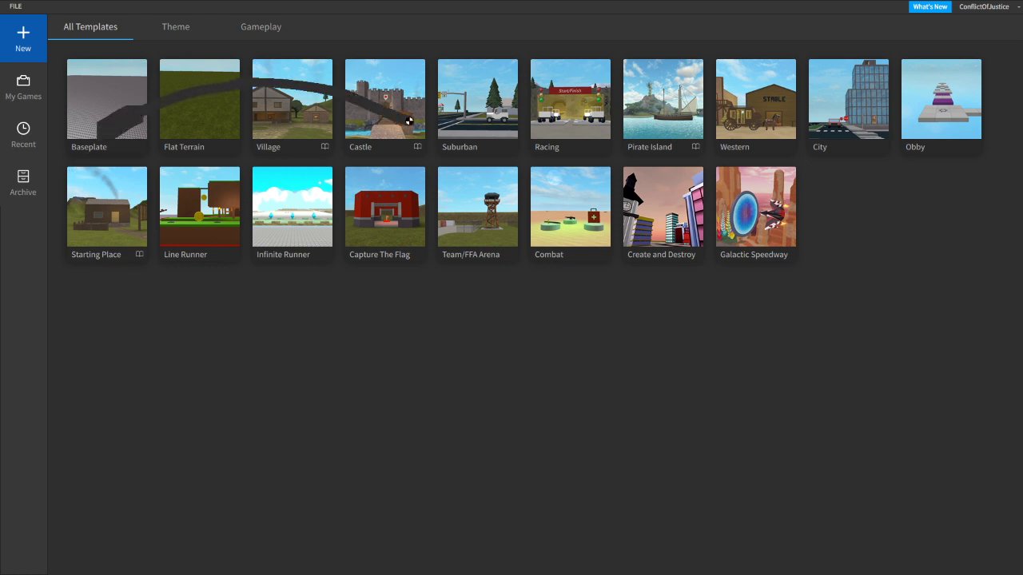
- Create a new place from the Baseplate template
left_click(268, 223)
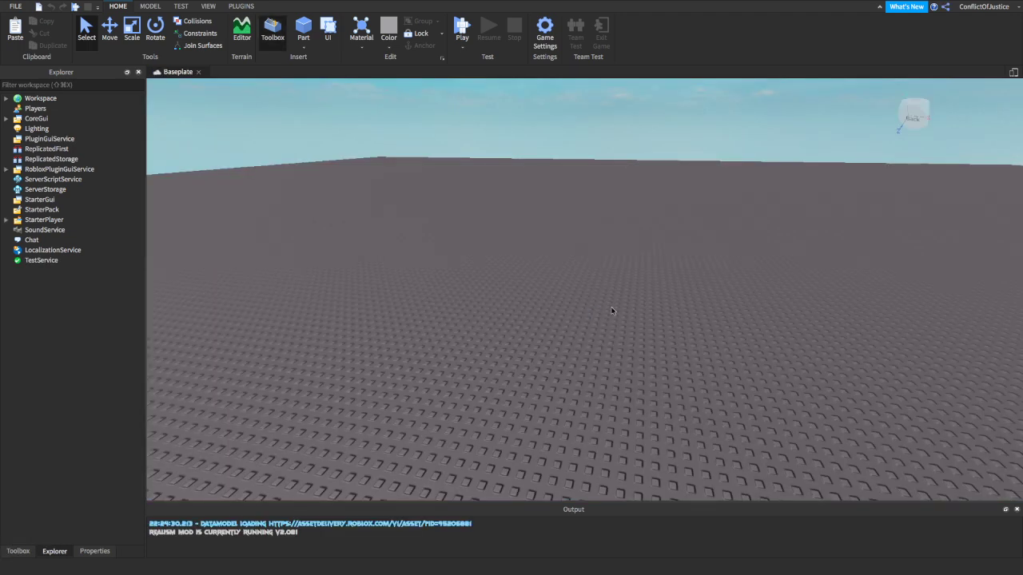
right_click(612, 311)
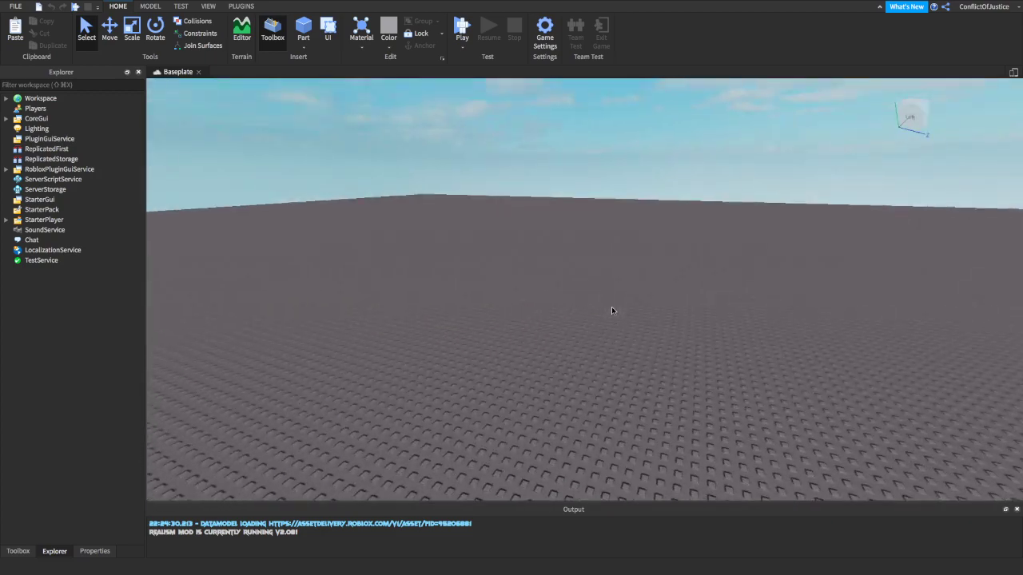
key("w")
right_click(611, 311)
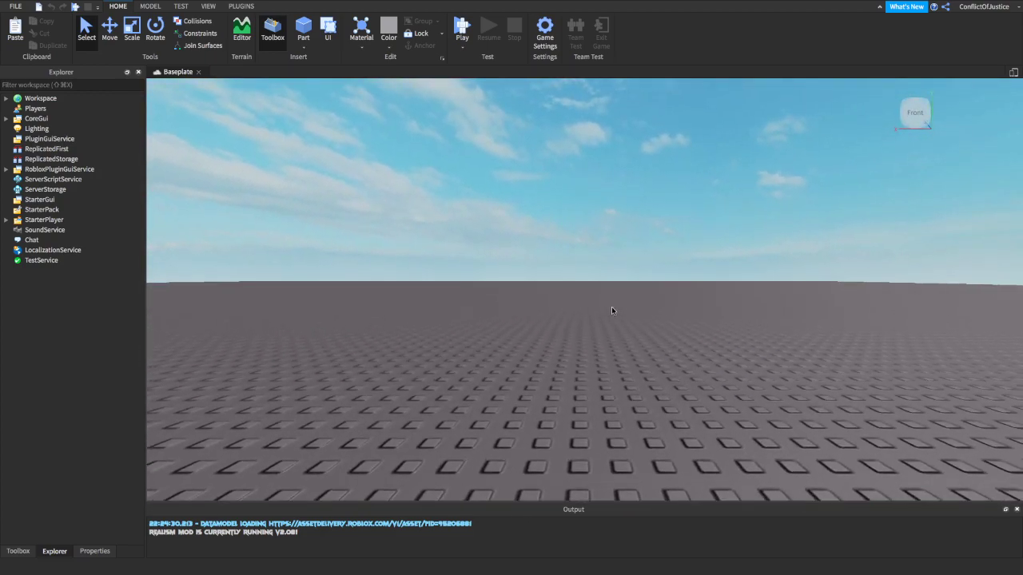
key("s")
key("s")
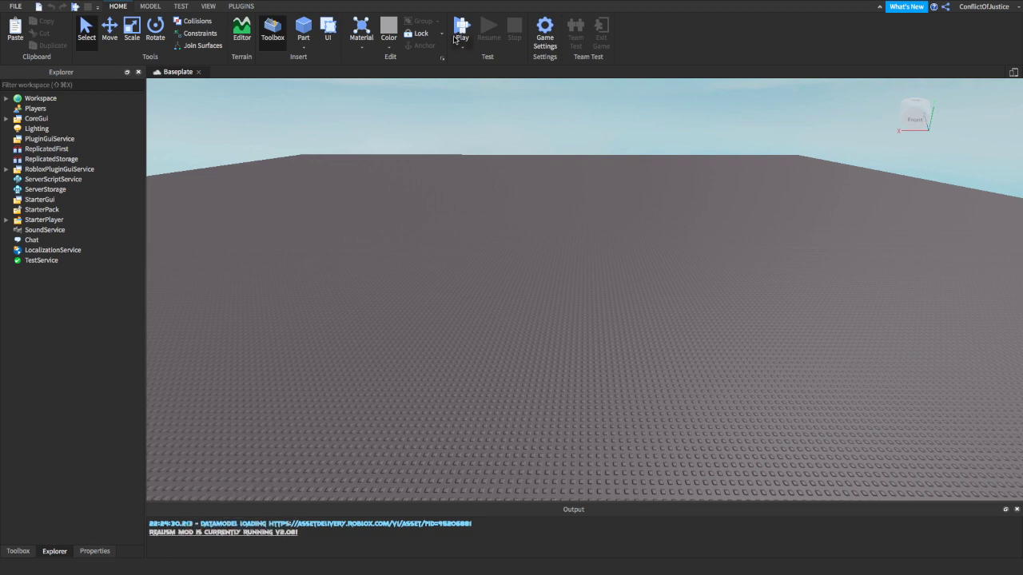
left_click(208, 7)
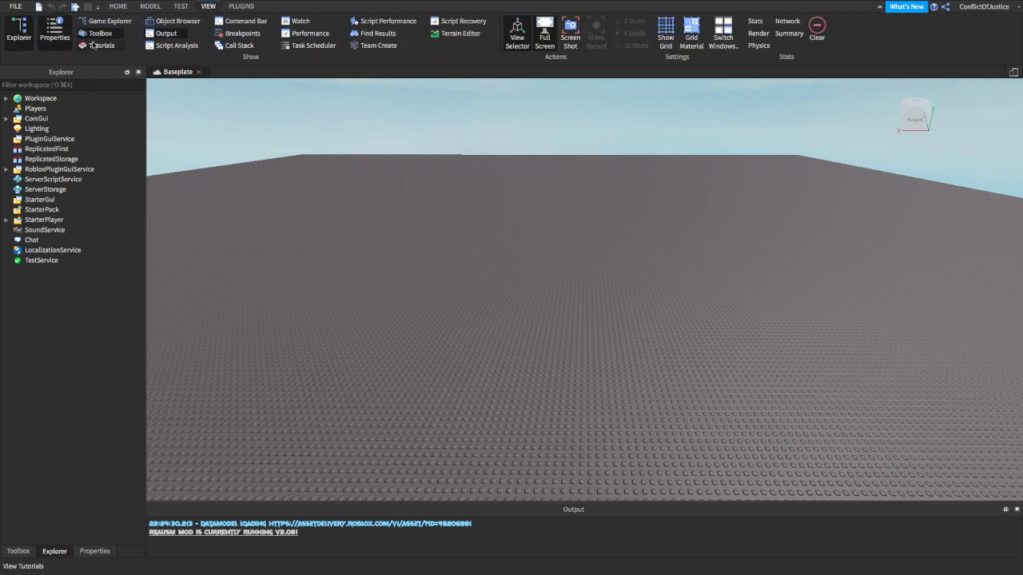
left_click(124, 8)
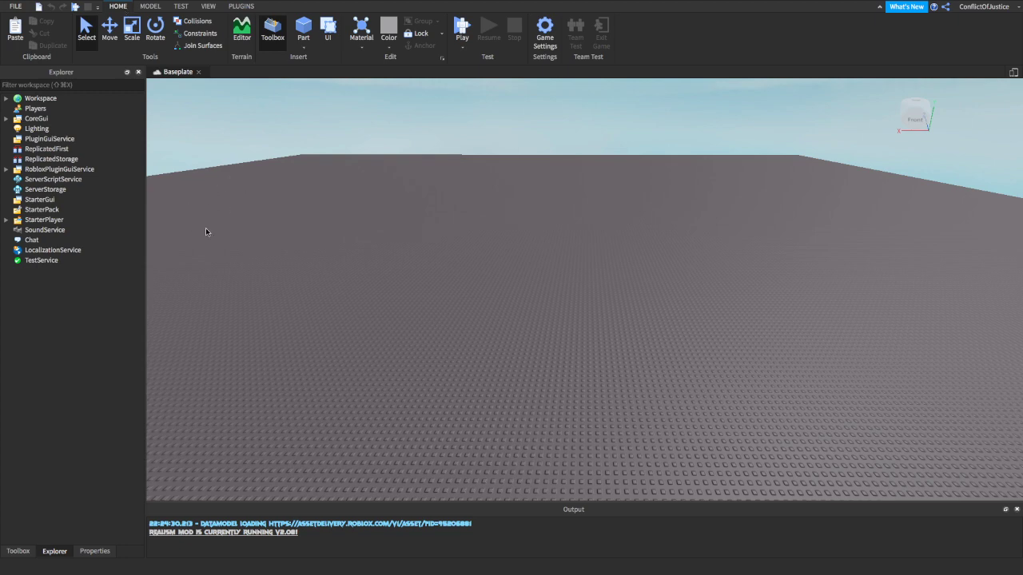
left_click_drag(250, 246, 473, 231)
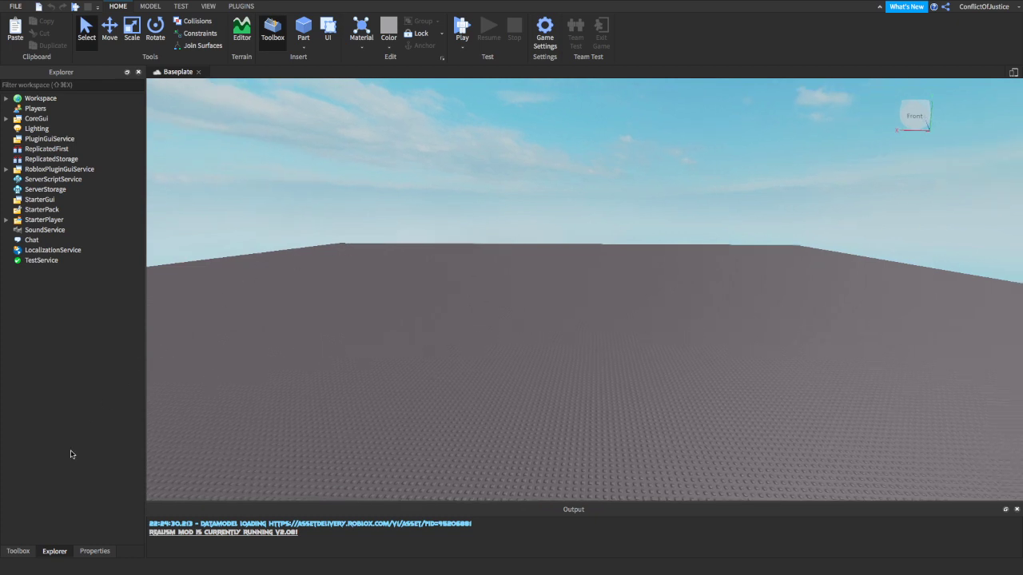
- Search the Toolbox's Plugins category for "load character"
left_click(16, 552)
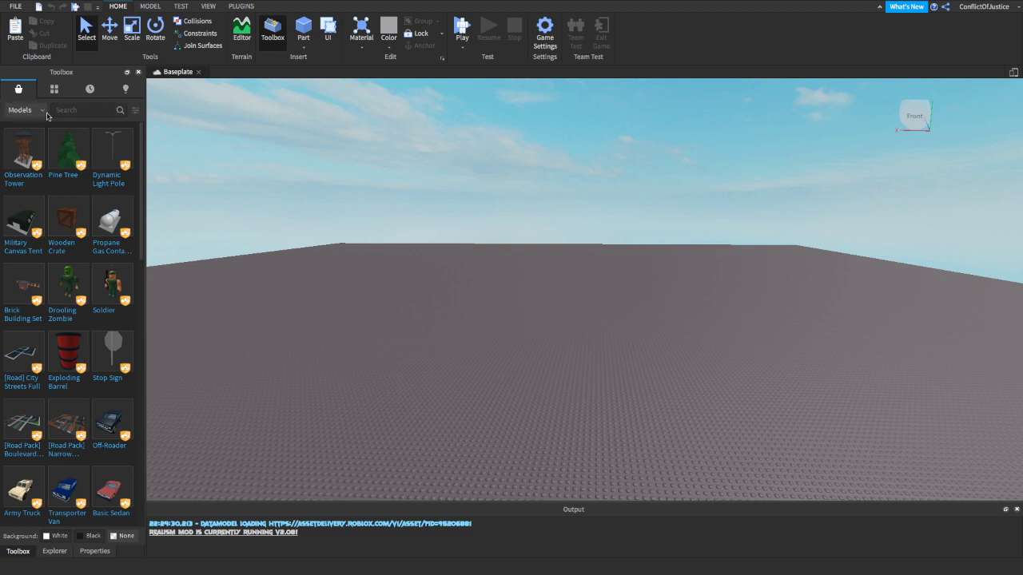
left_click(43, 114)
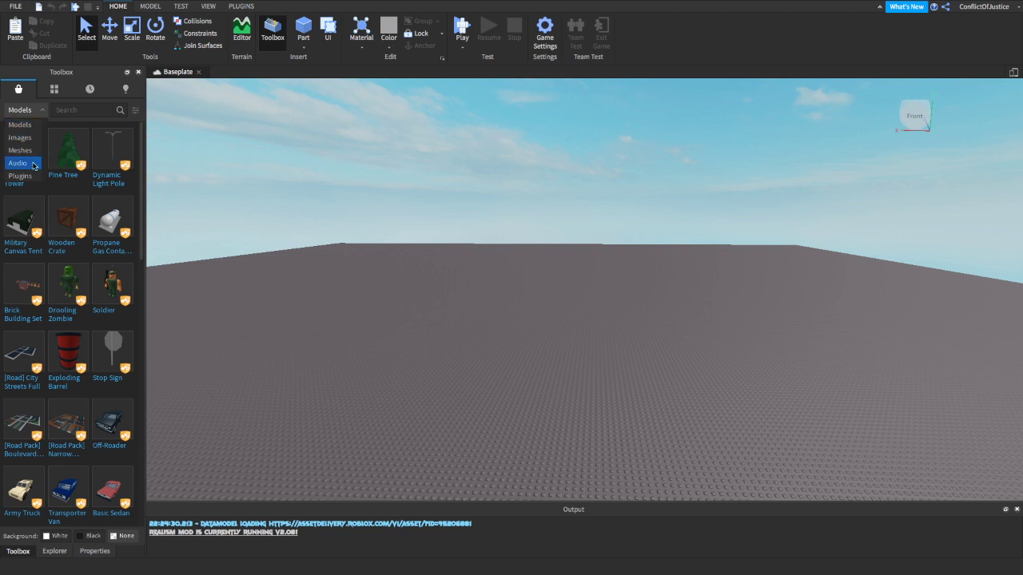
left_click(20, 178)
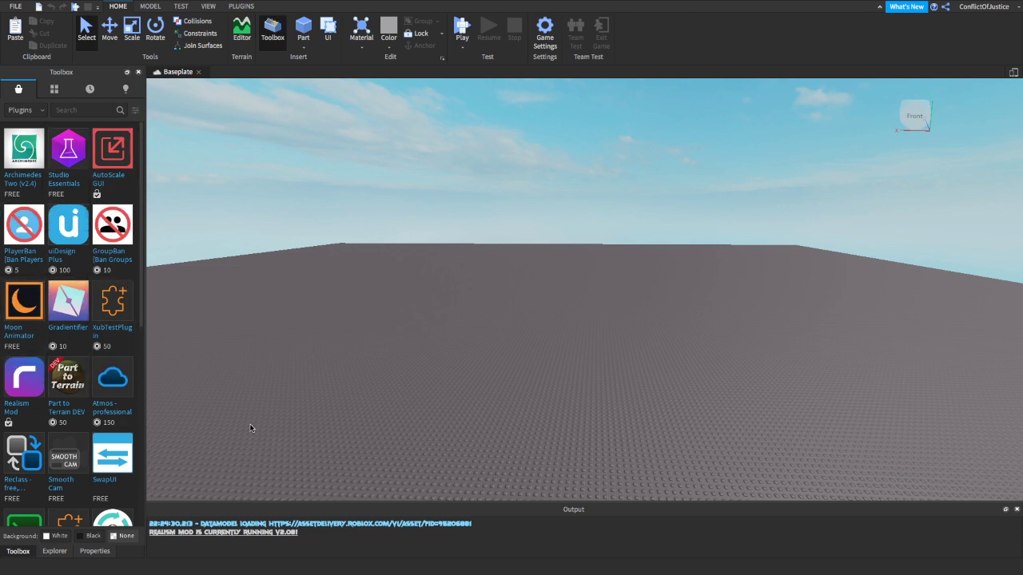
left_click(83, 112)
type("load.char")
type("acter")
mouse_move(128, 137)
key("Return")
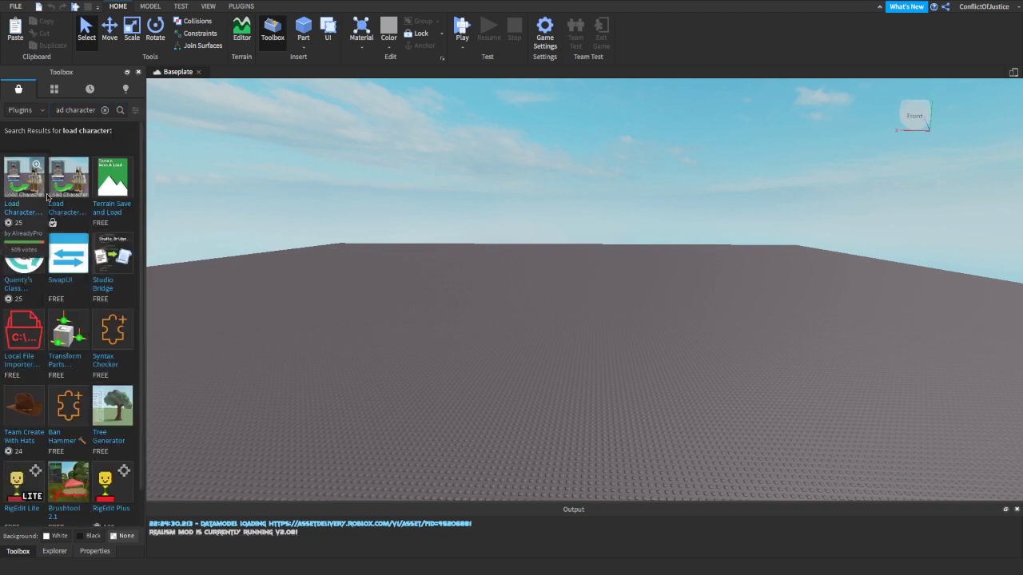
- Examine the details of the Load Character Lite plugin and check for it among the installed plugins
mouse_move(48, 268)
mouse_move(30, 203)
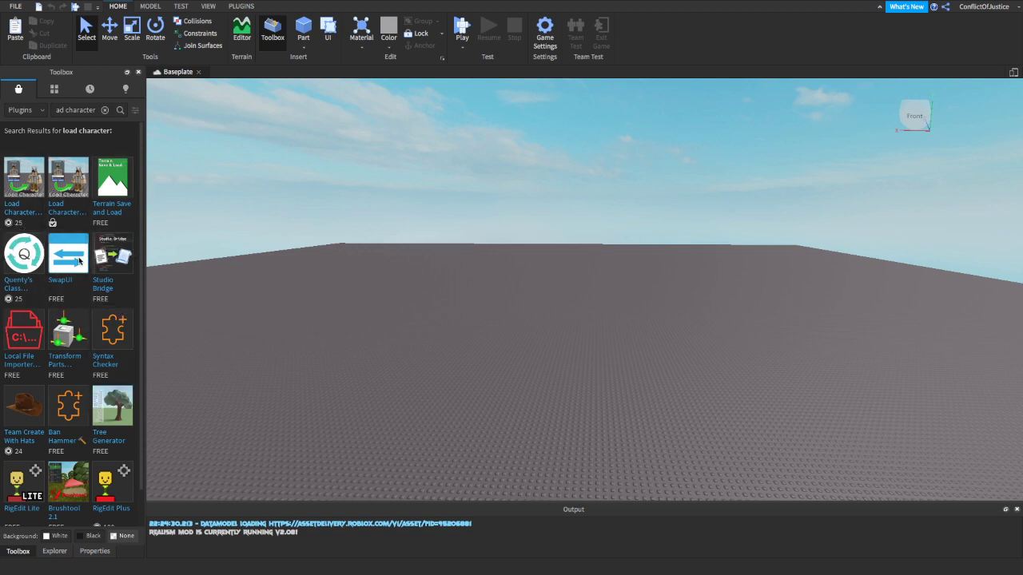
mouse_move(67, 199)
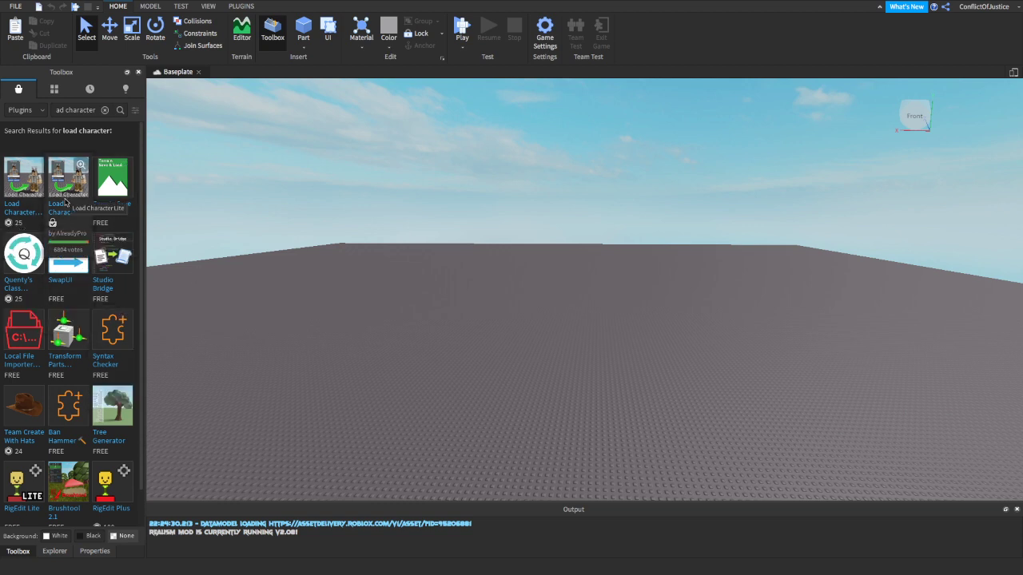
left_click(80, 165)
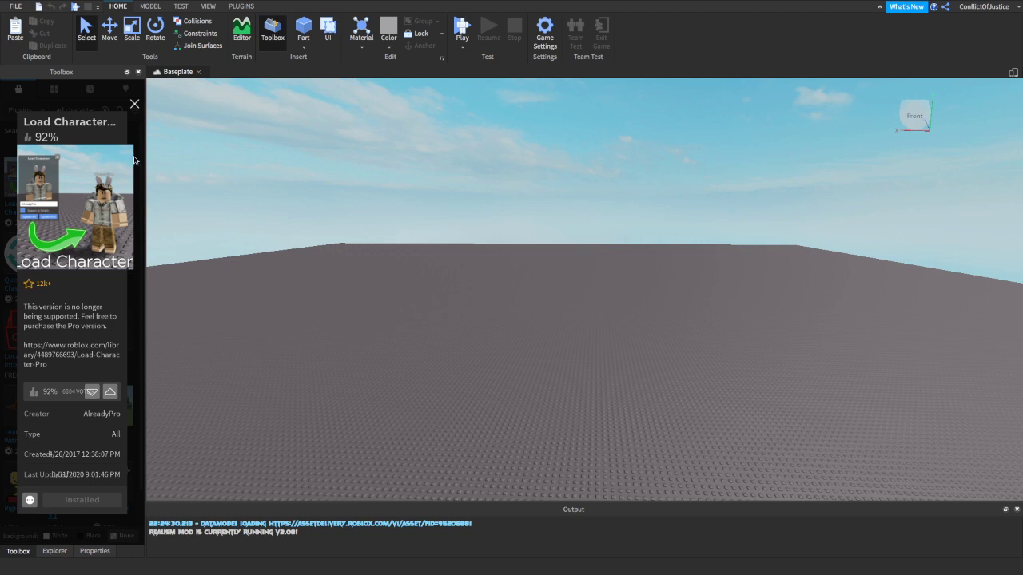
left_click(134, 104)
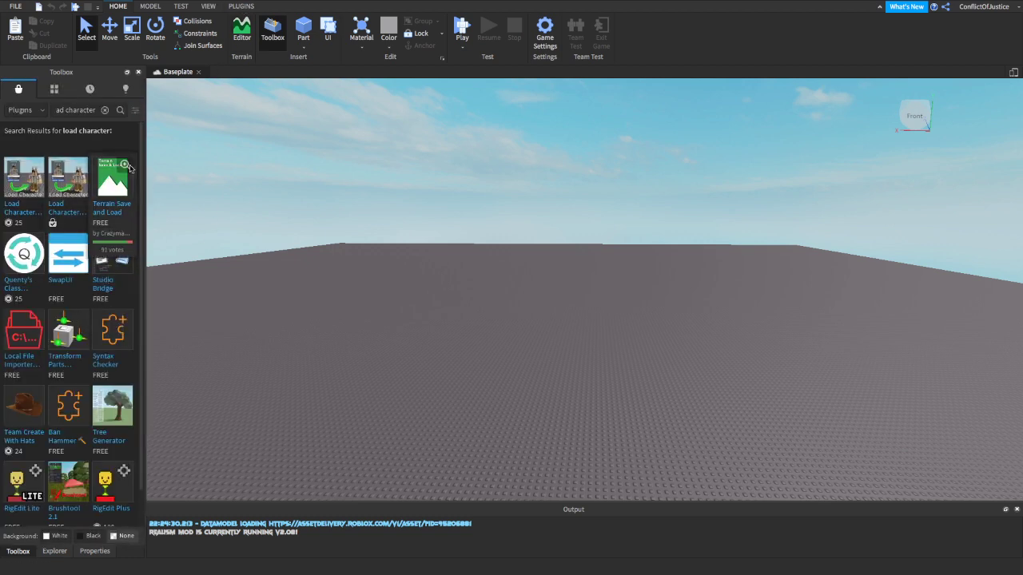
left_click(243, 7)
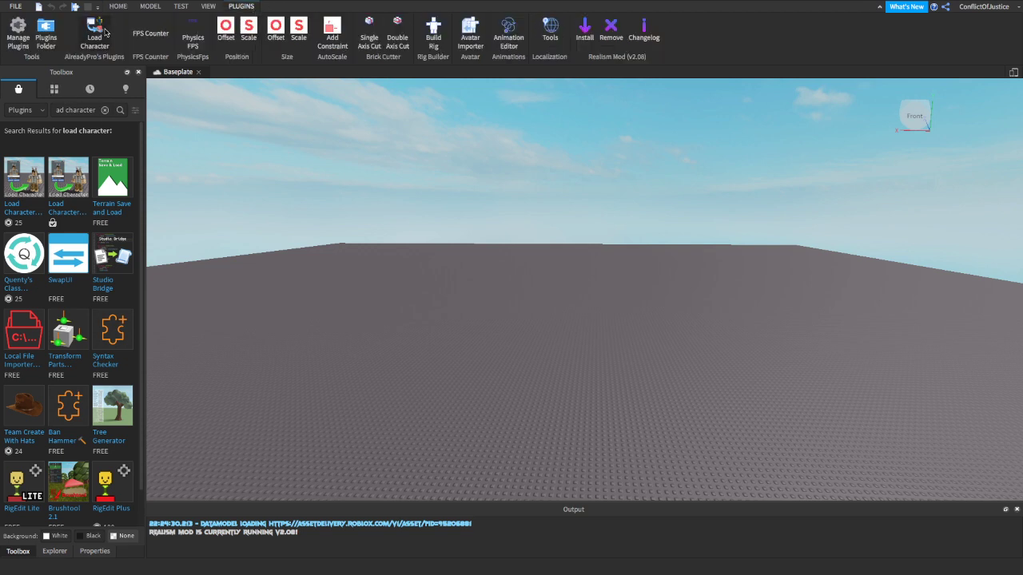
left_click(118, 7)
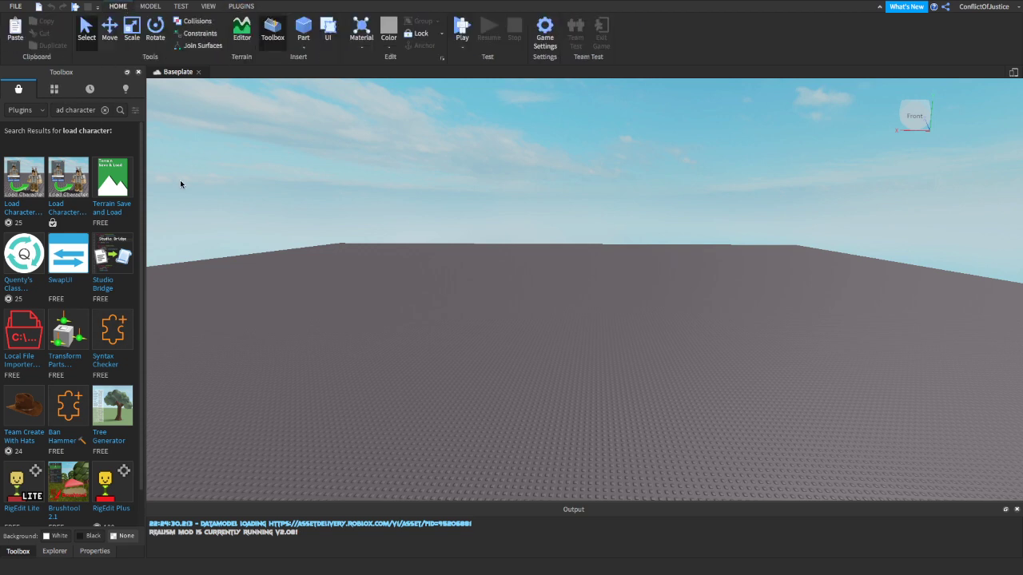
- Search the Toolbox's Models category for "green screen" and insert the first Green Screen result into the place
left_click(44, 113)
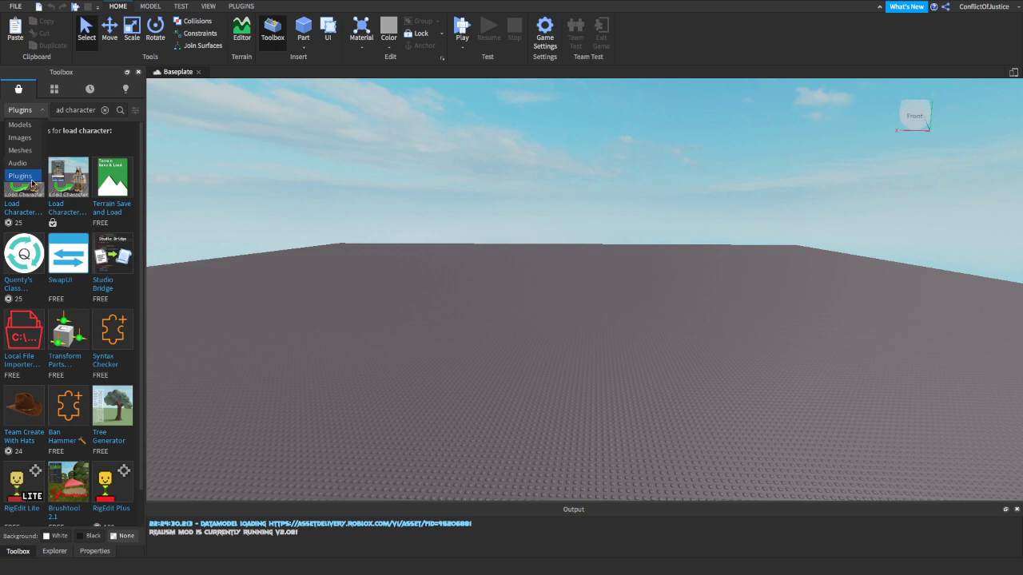
left_click(29, 129)
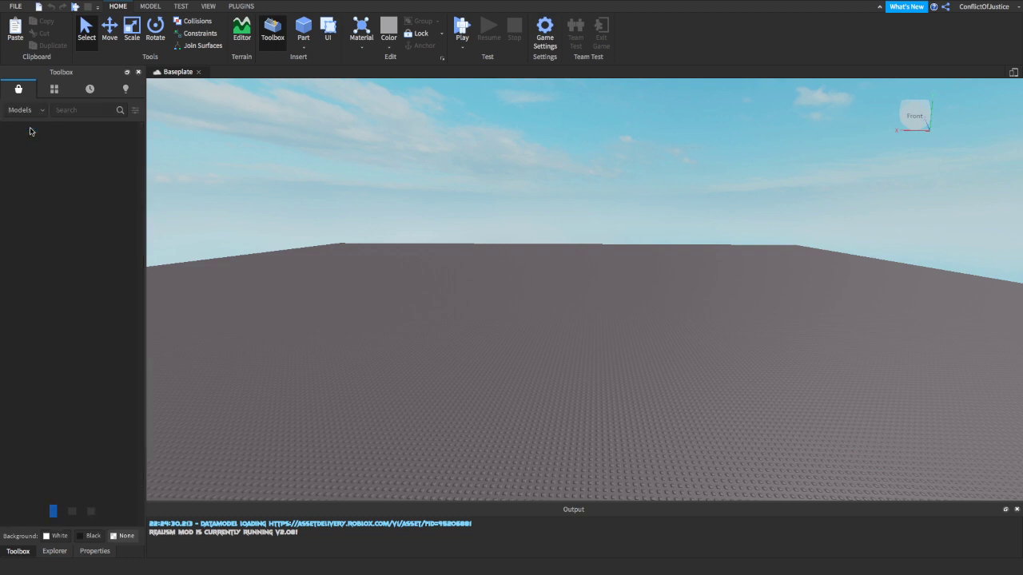
right_click(303, 166)
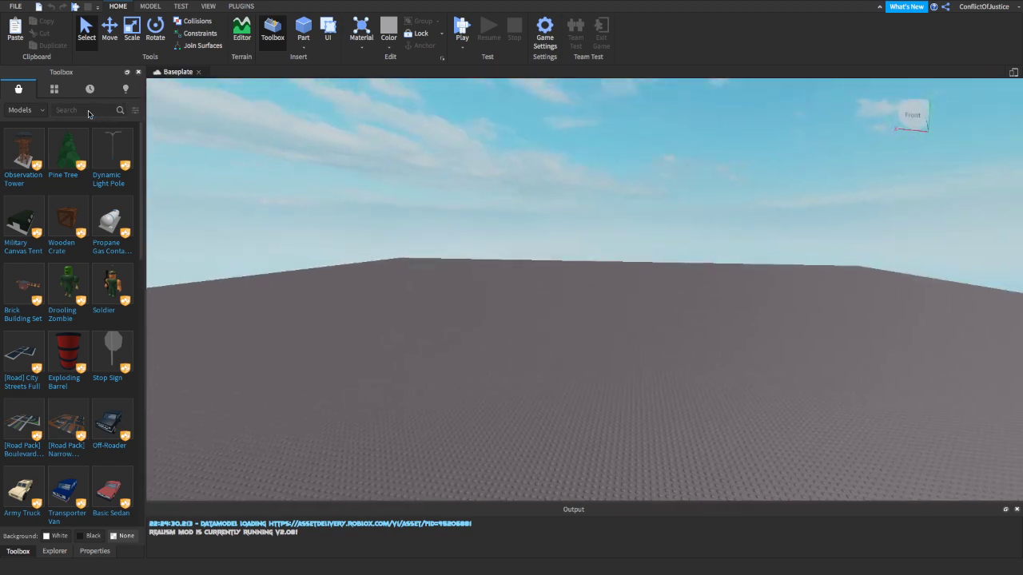
left_click(88, 114)
type("green screen")
key("Return")
right_click(308, 161)
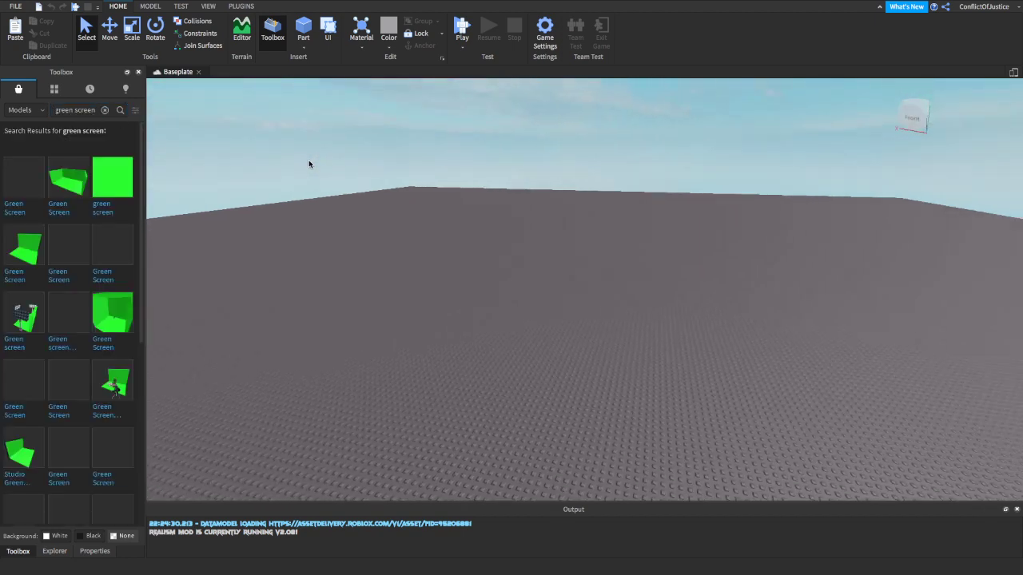
left_click(16, 193)
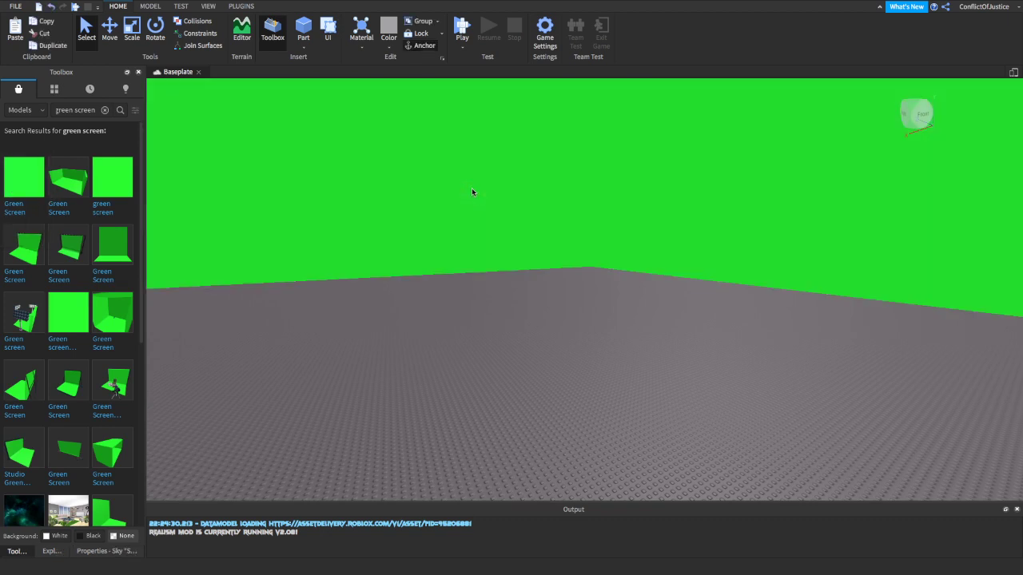
- Inspect the green surroundings of the baseplate and open the Load Character plugin
right_click(469, 189)
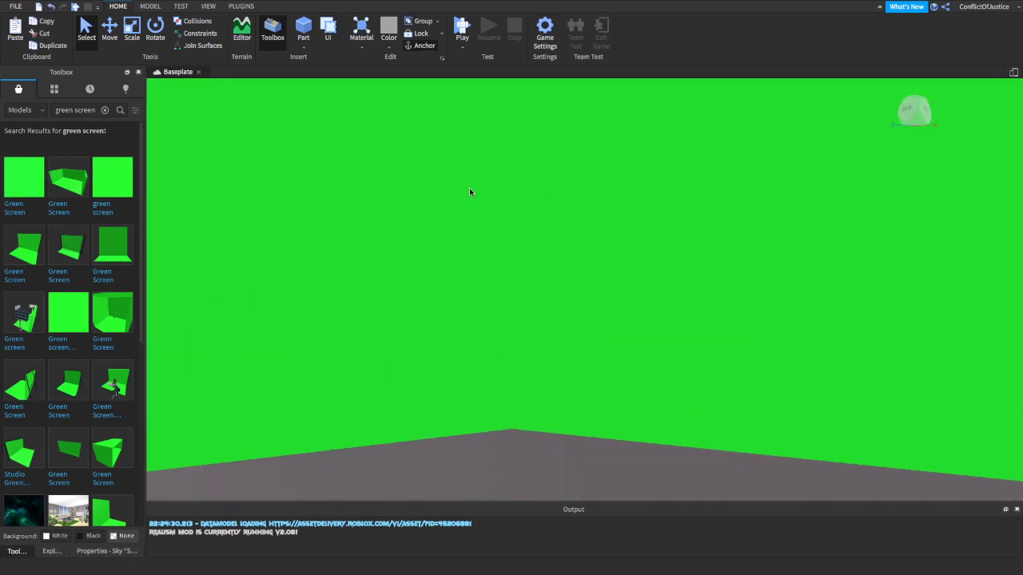
right_click(462, 193)
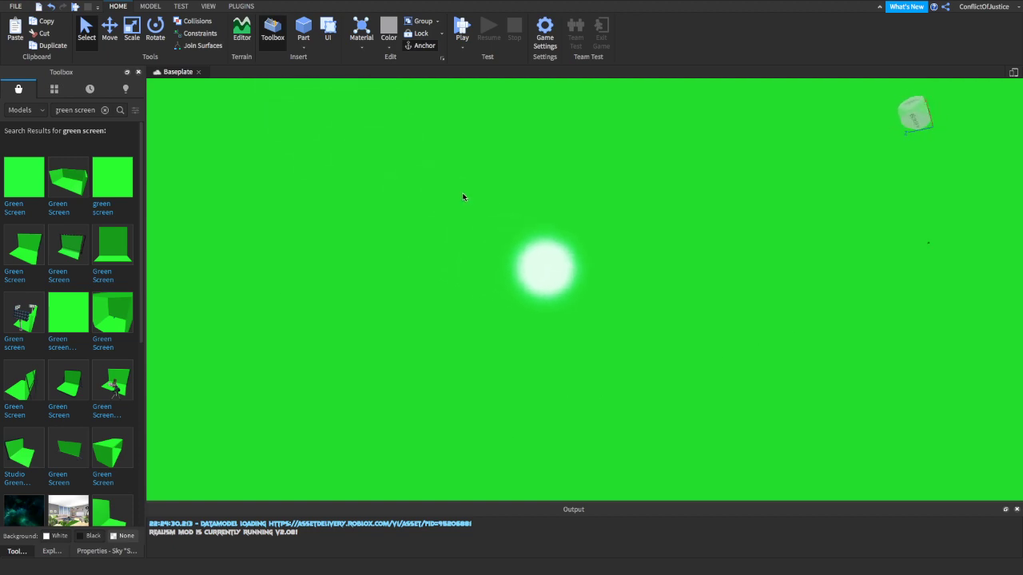
right_click(463, 194)
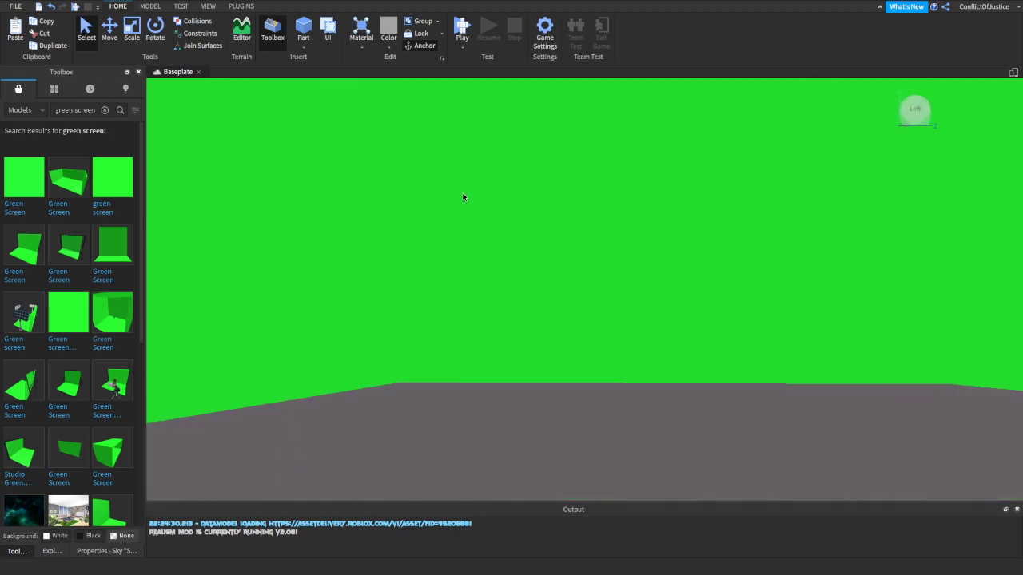
right_click(463, 197)
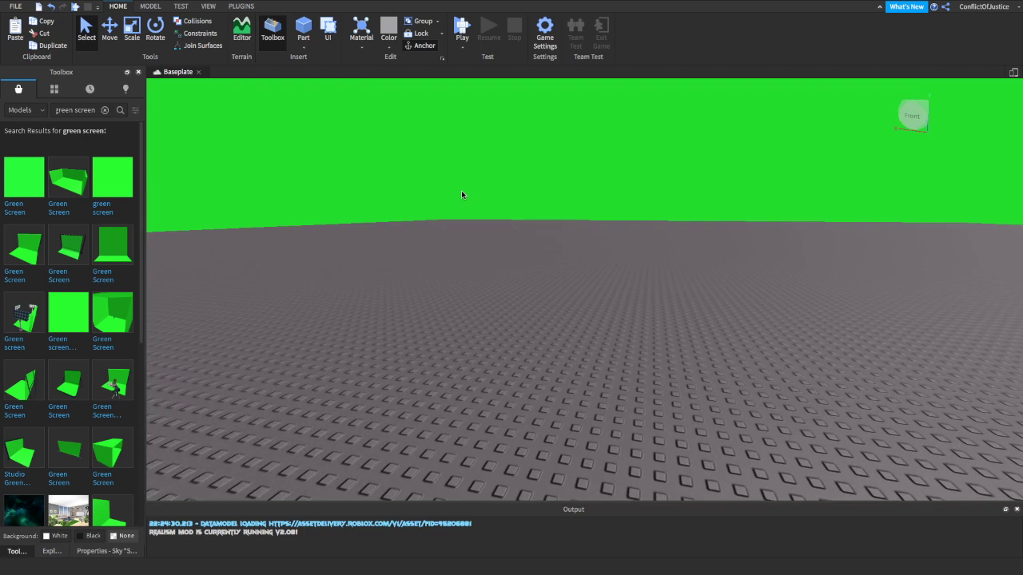
left_click(247, 6)
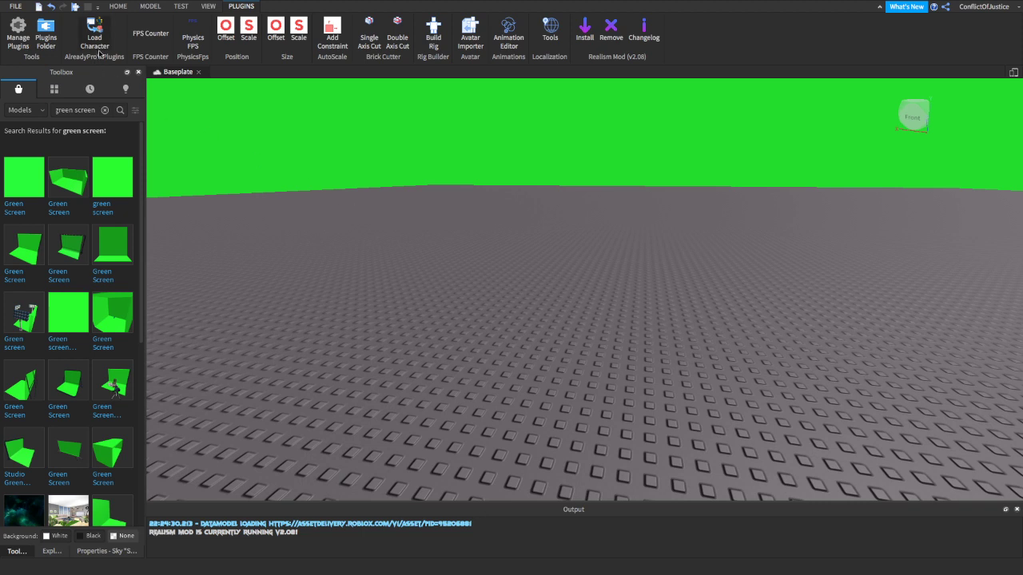
left_click(93, 40)
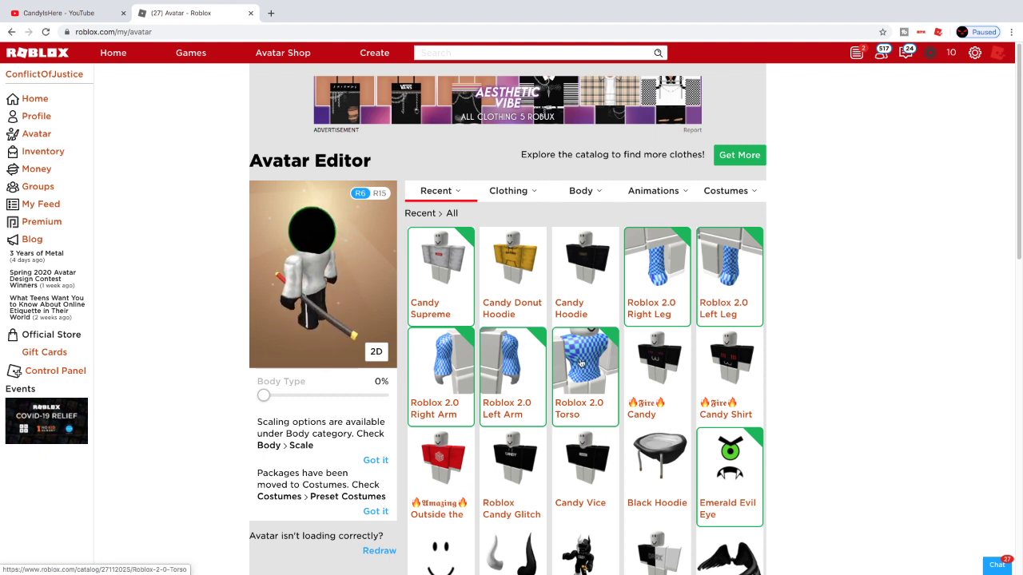
- In the Roblox website's Avatar Editor, remove the Roblox 2.0 legs, arms and torso from the avatar and inspect its preview
left_click(651, 274)
left_click(708, 288)
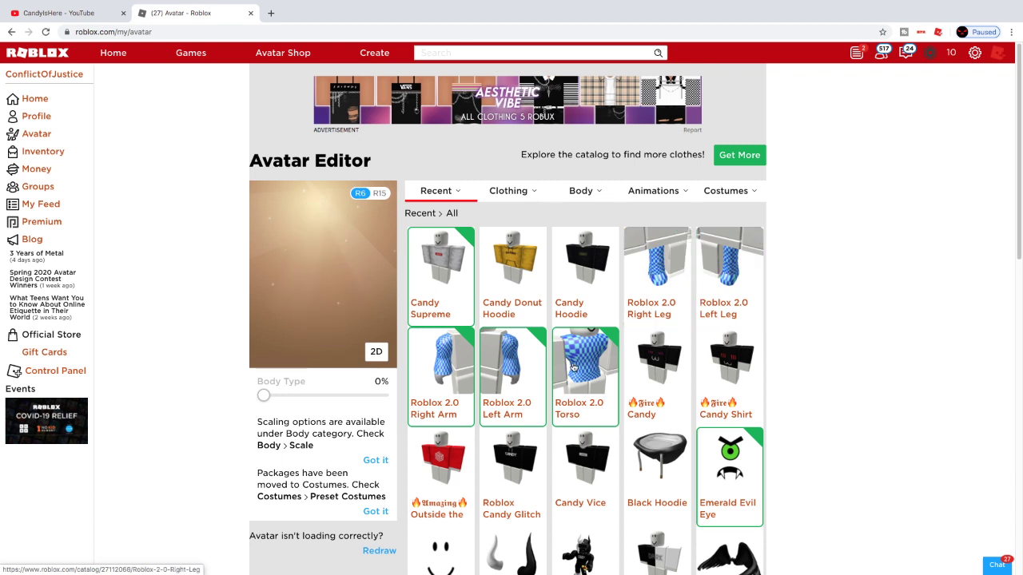
left_click(437, 354)
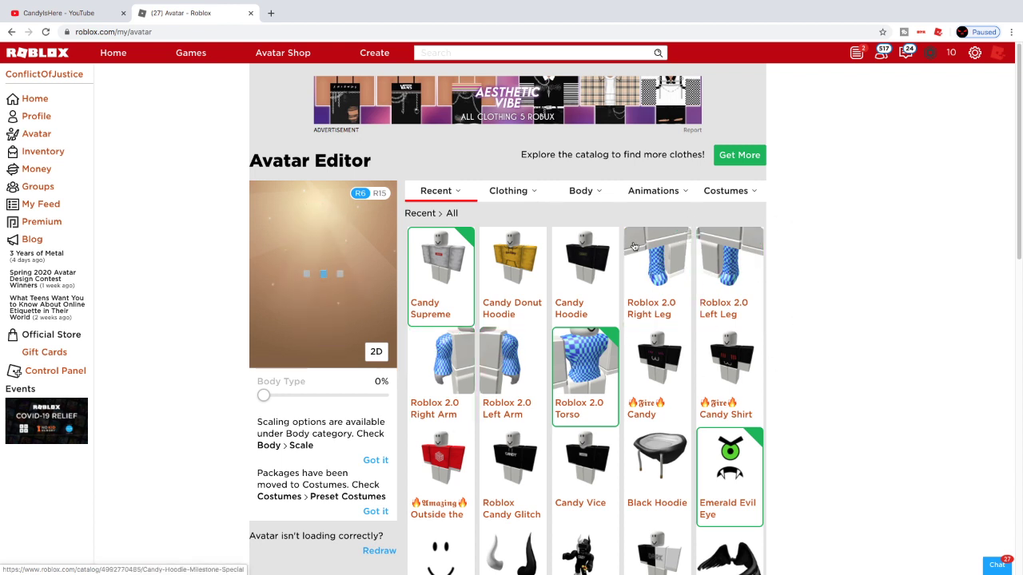
left_click(587, 346)
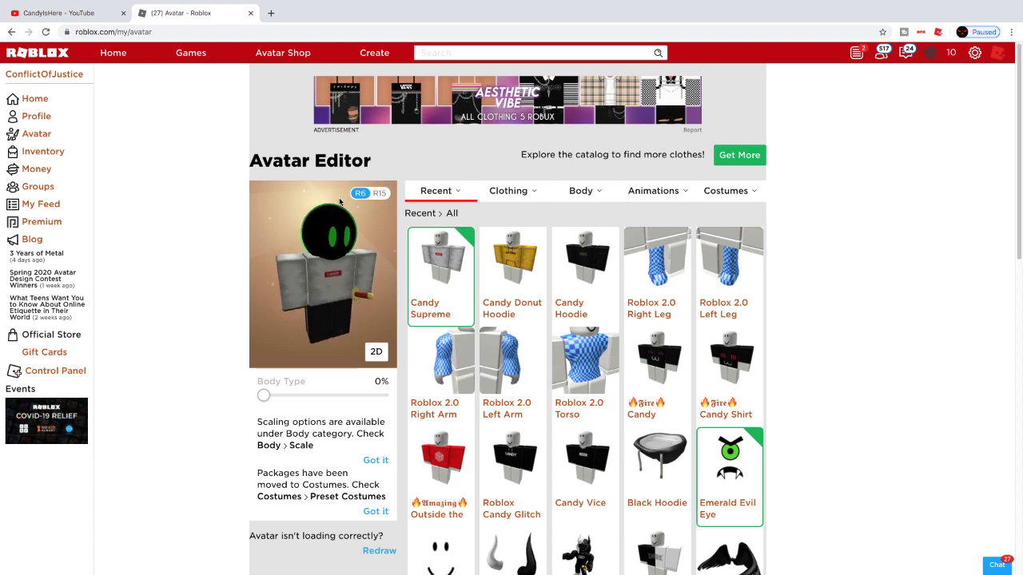
left_click_drag(313, 280, 336, 278)
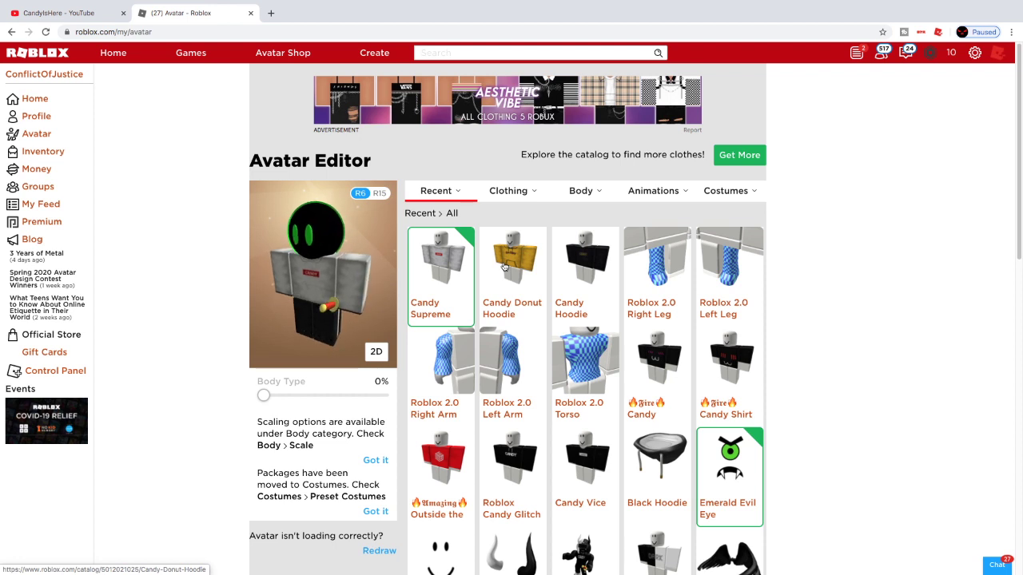
left_click(537, 194)
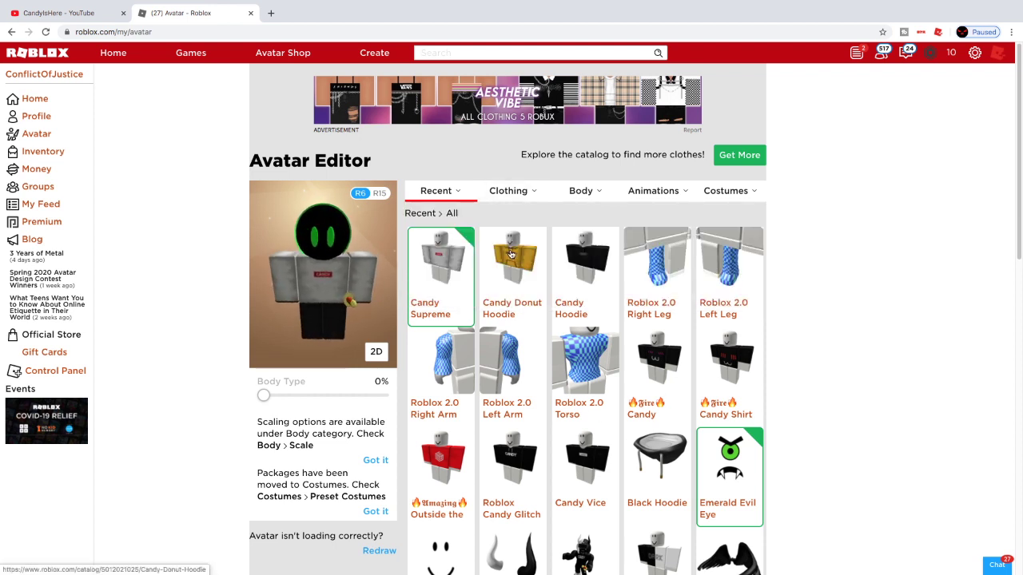
left_click(512, 254)
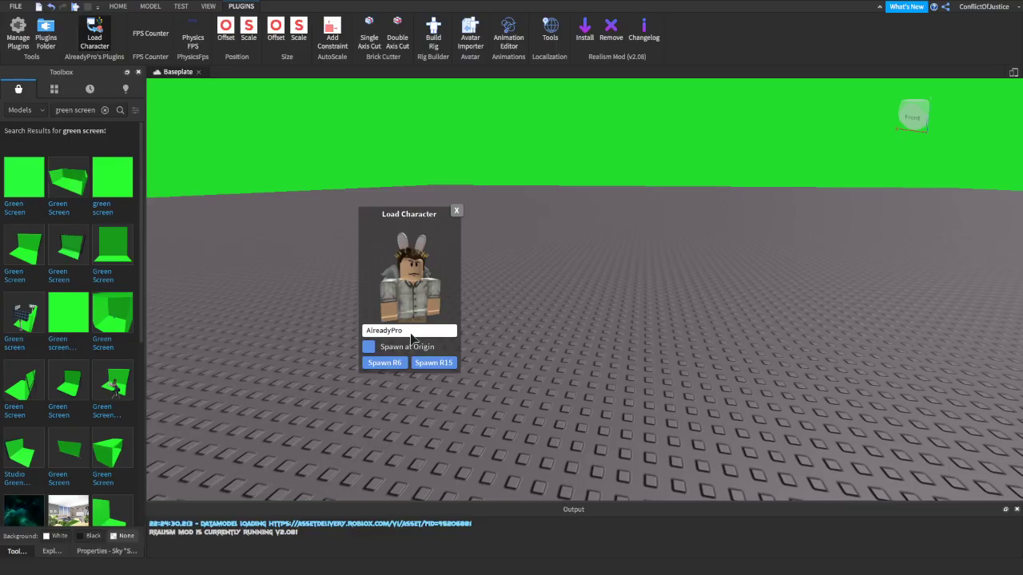
right_click(647, 420)
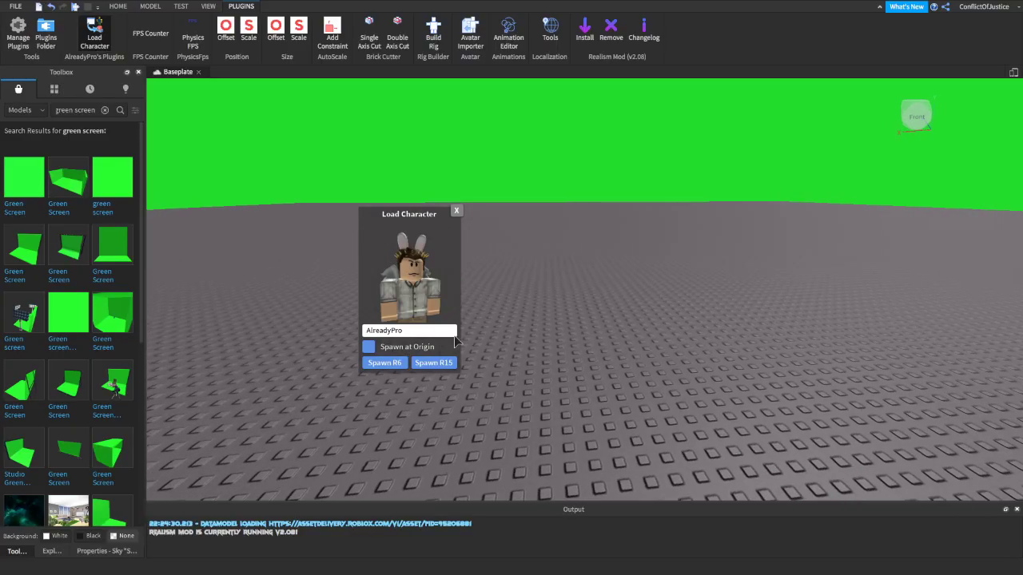
- Move the Load Character dialog aside and replace its AlreadyPro username with the signed-in account's username
left_click_drag(379, 216, 486, 207)
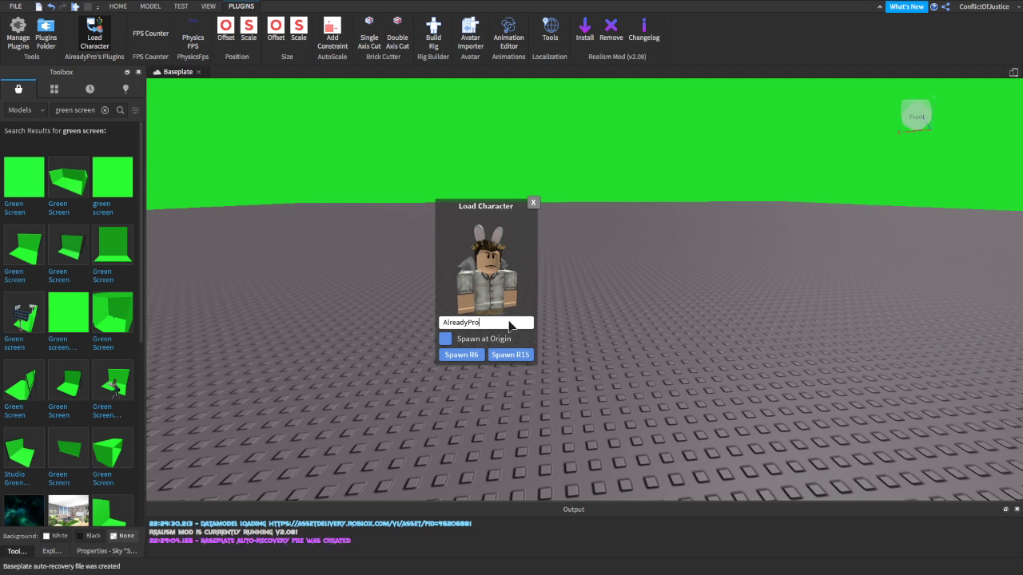
key("BackSpace")
key("BackSpace")
key("BackSpace")
key("BackSpace")
key("BackSpace")
key("BackSpace")
key("BackSpace")
key("BackSpace")
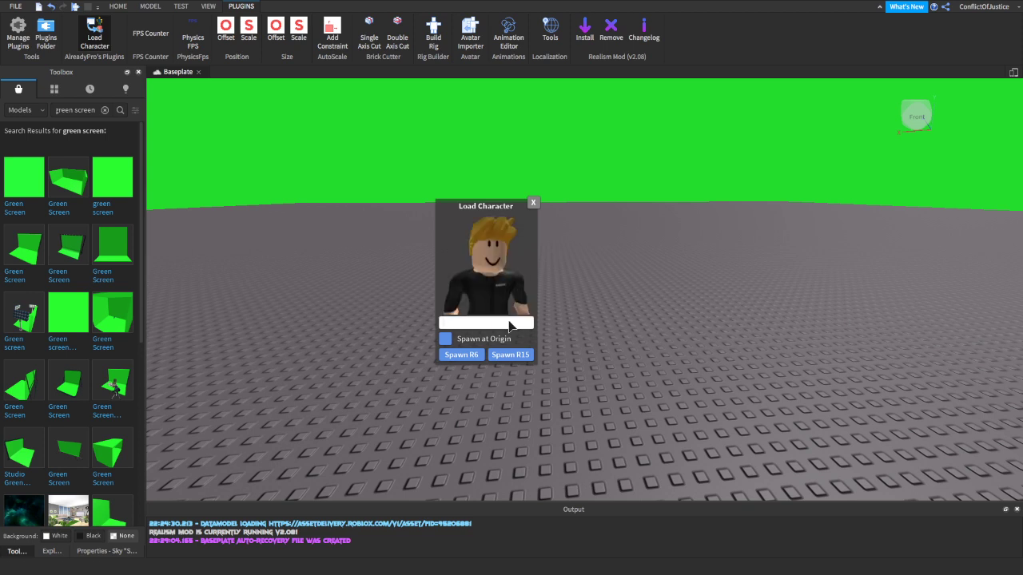
type("conf")
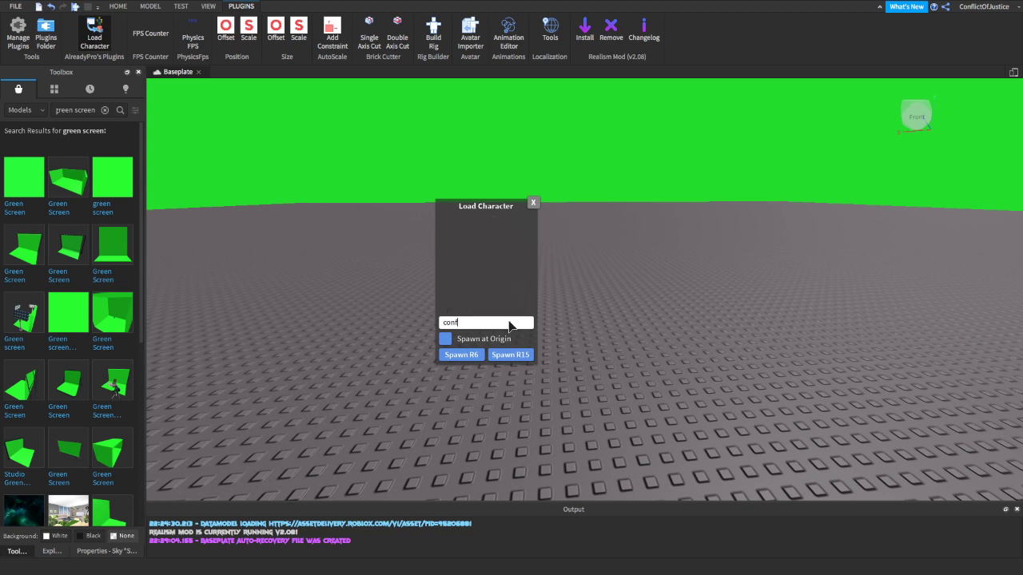
type("lictofjus")
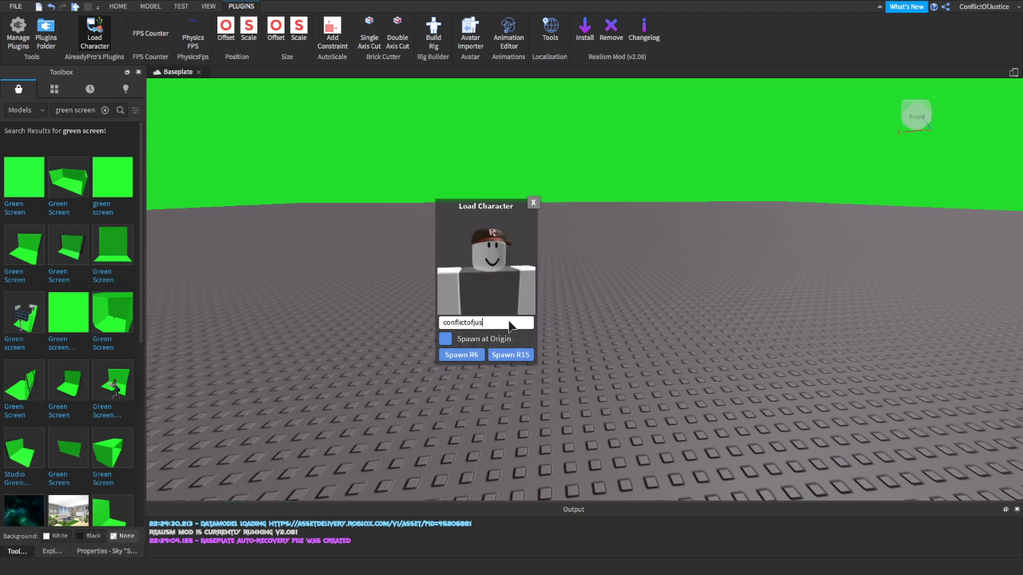
type("tice")
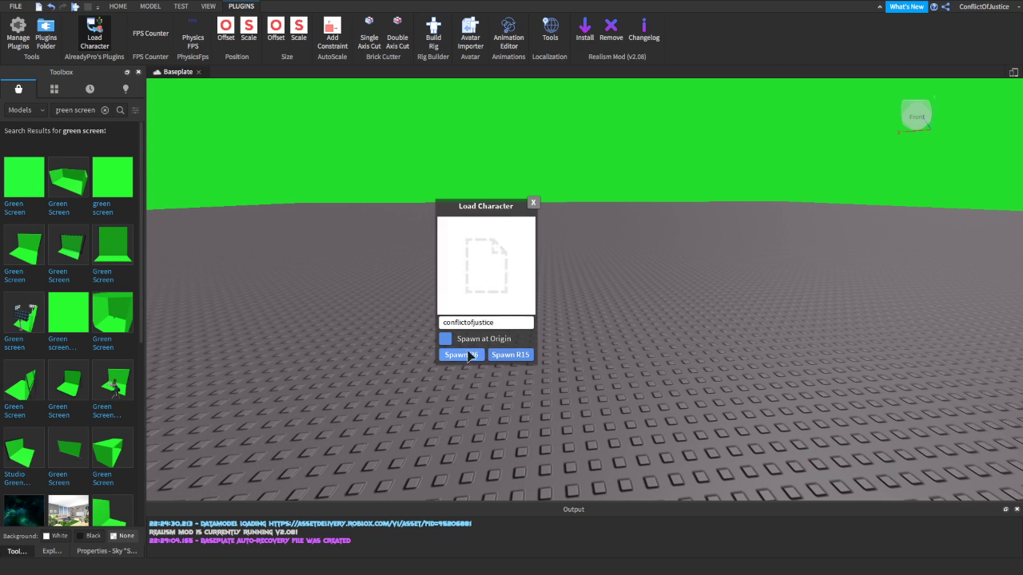
- Spawn the account's avatar as an R6 character, close the Load Character dialog and deselect the model
left_click(466, 356)
left_click(533, 204)
scroll(529, 212, "up", 5)
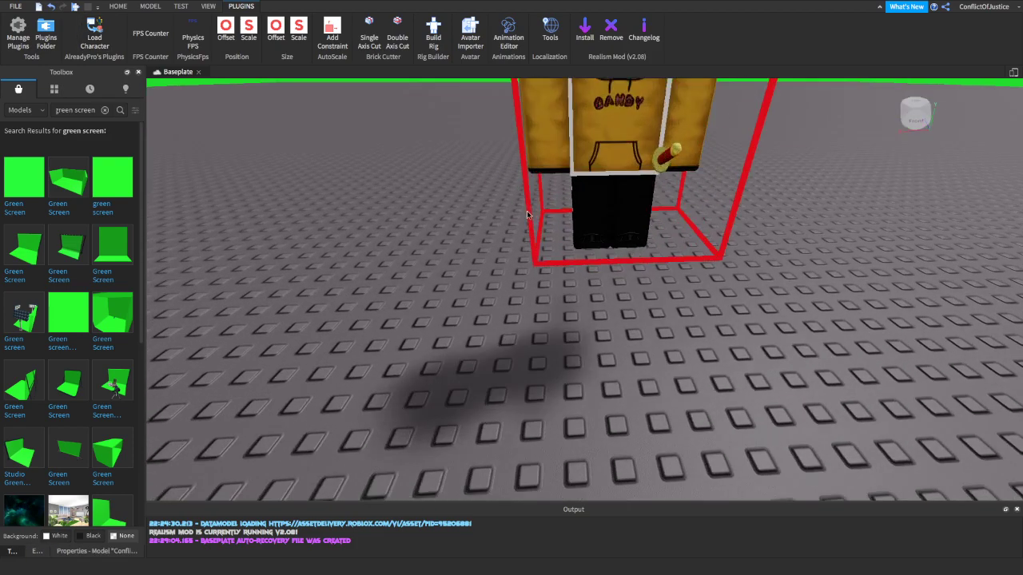
scroll(527, 214, "down", 5)
left_click(461, 214)
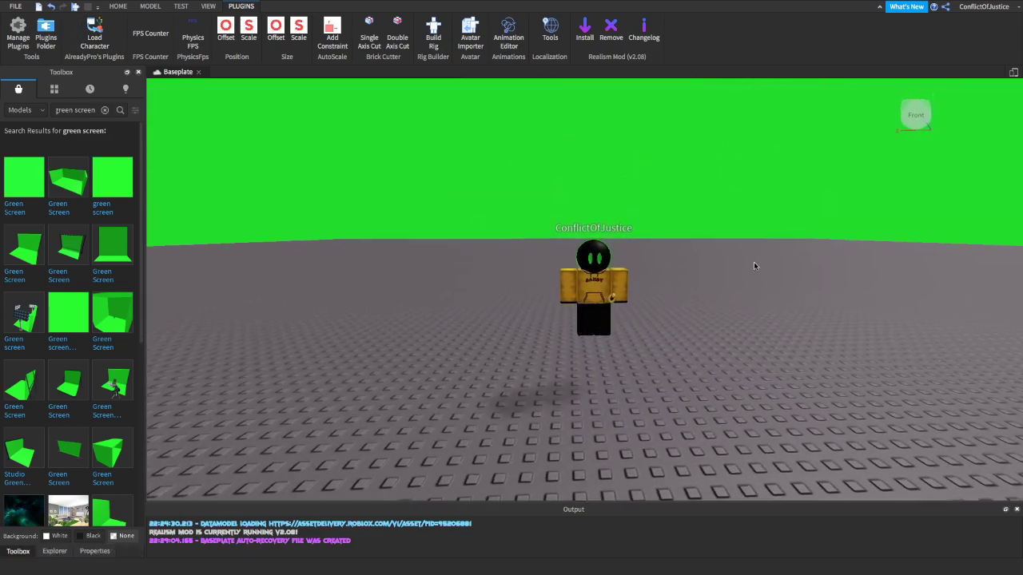
- Examine the spawned avatar in the yellow hoodie from the front, from above and close up
scroll(751, 262, "up", 5)
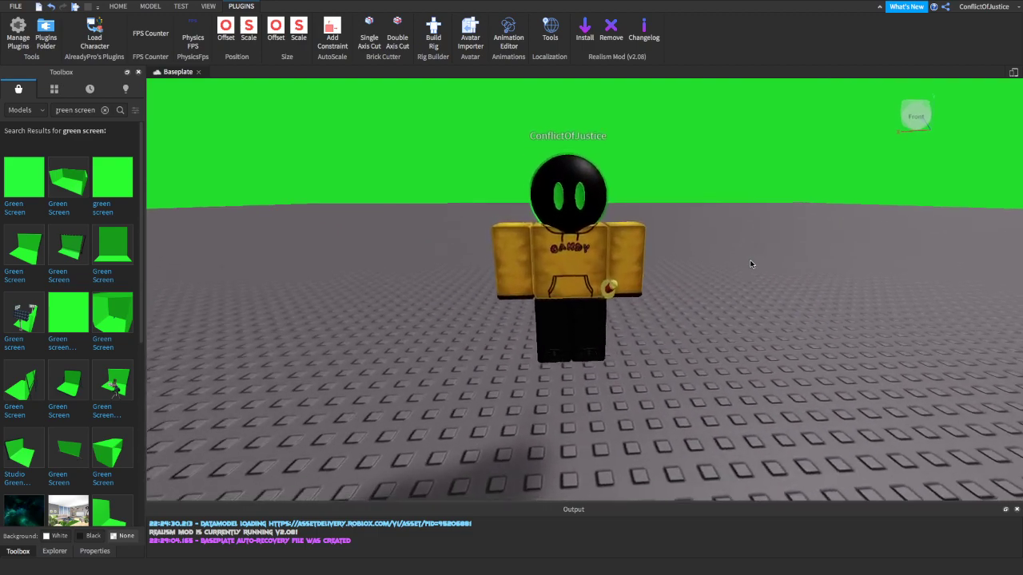
scroll(751, 263, "up", 2)
scroll(751, 263, "down", 4)
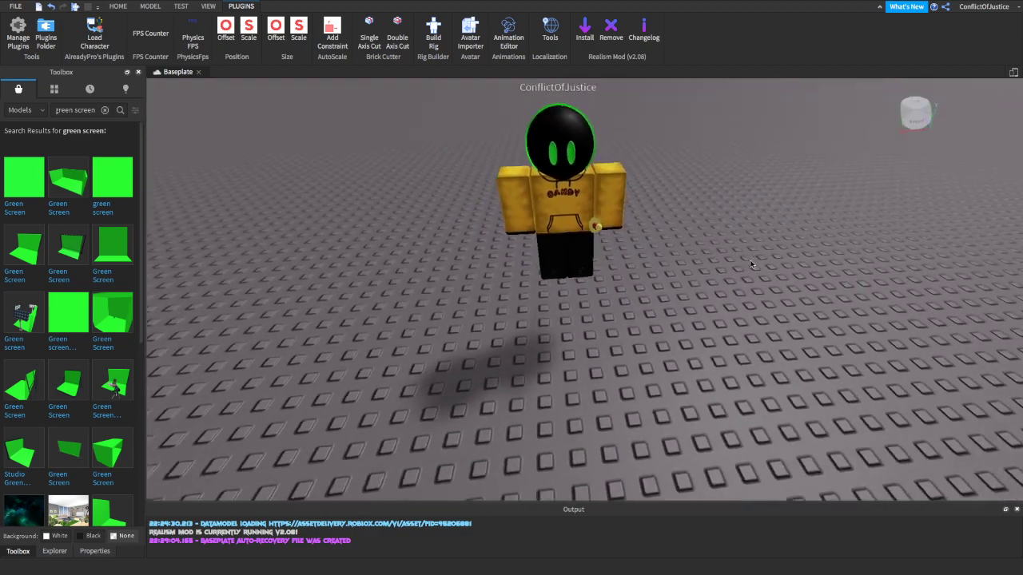
scroll(751, 264, "down", 1)
scroll(750, 264, "up", 3)
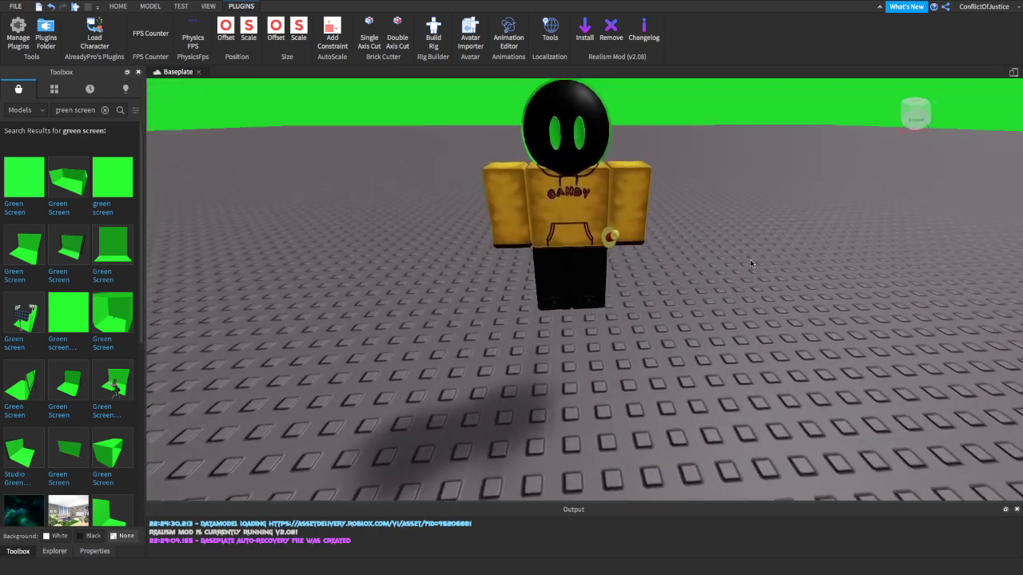
scroll(751, 264, "up", 3)
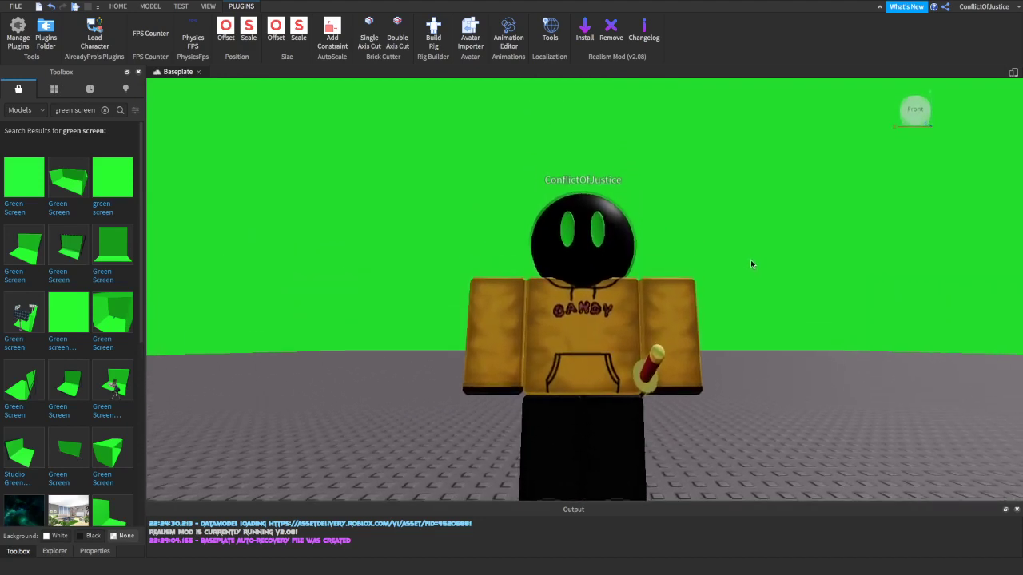
scroll(751, 260, "up", 4)
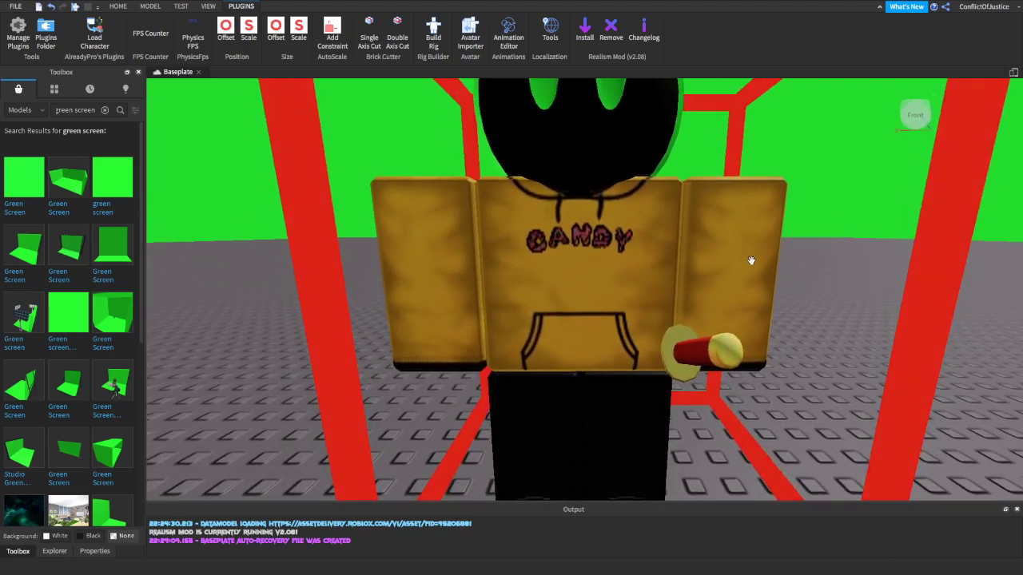
scroll(752, 261, "up", 1)
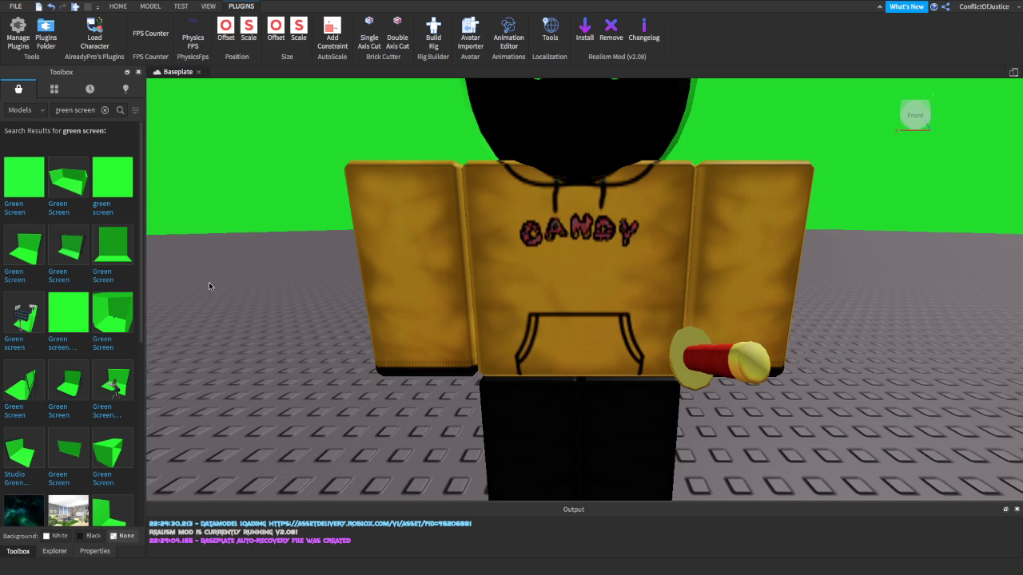
- Delete the Baseplate from the Workspace
left_click(55, 552)
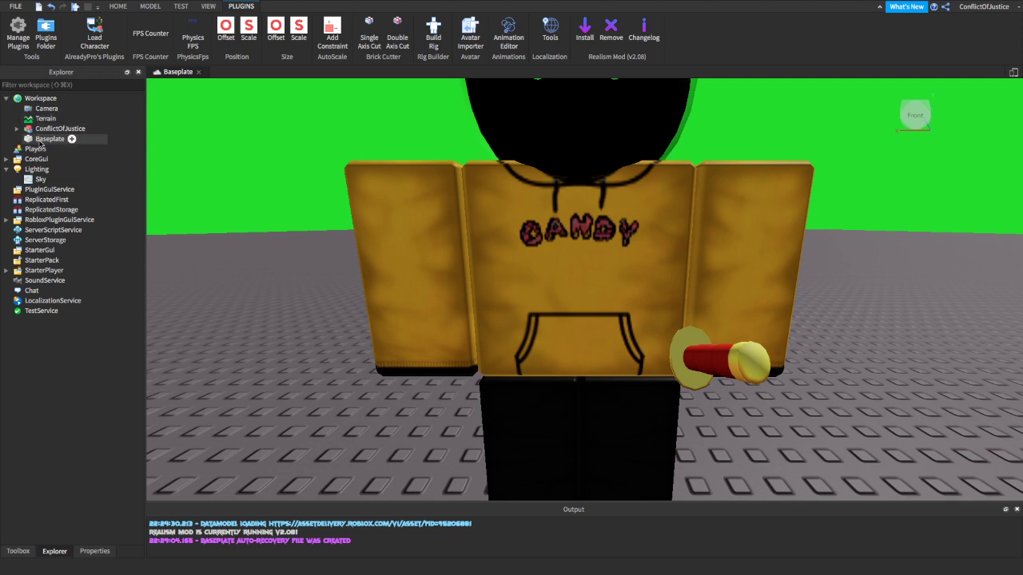
right_click(53, 140)
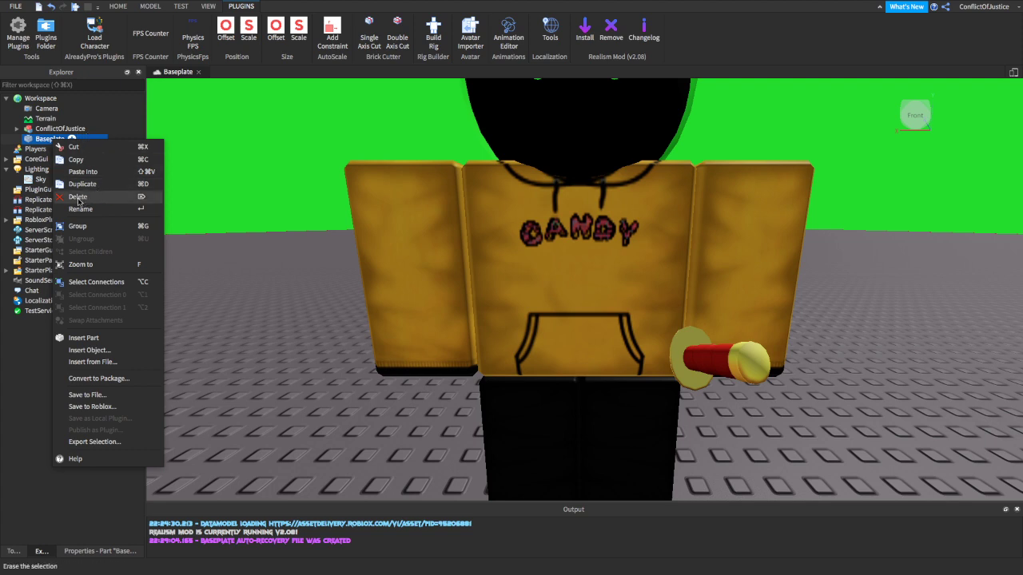
left_click(78, 197)
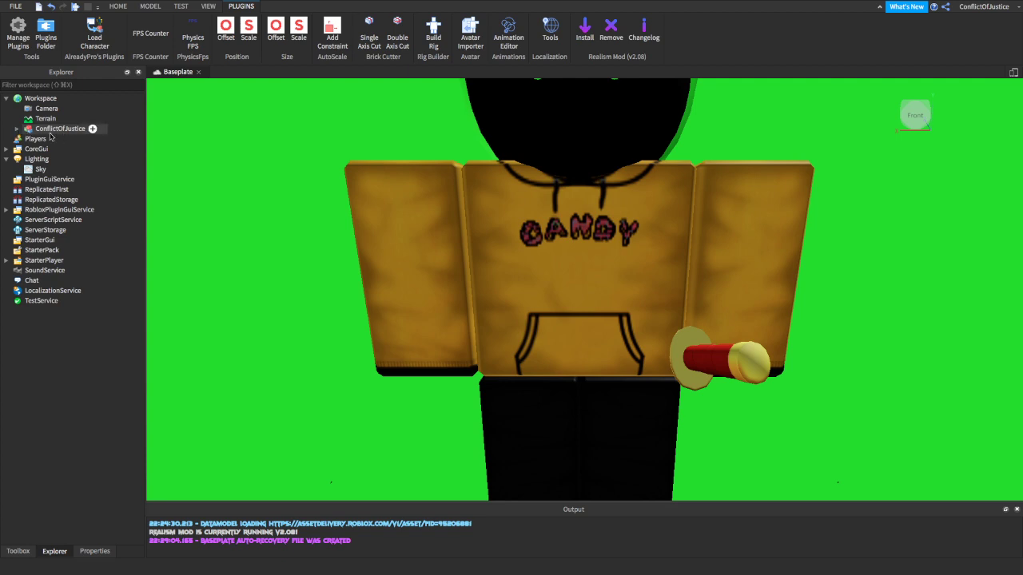
- Delete both MeshPartAccessory objects from the avatar model in the Workspace
left_click(18, 129)
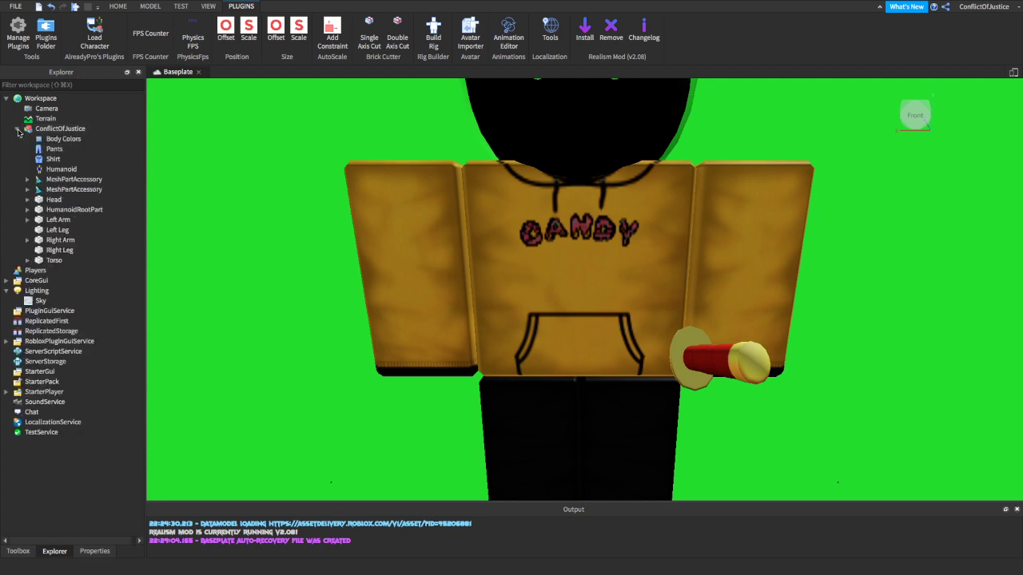
left_click(96, 190)
left_click(69, 181, "shift")
right_click(62, 183)
left_click(79, 241)
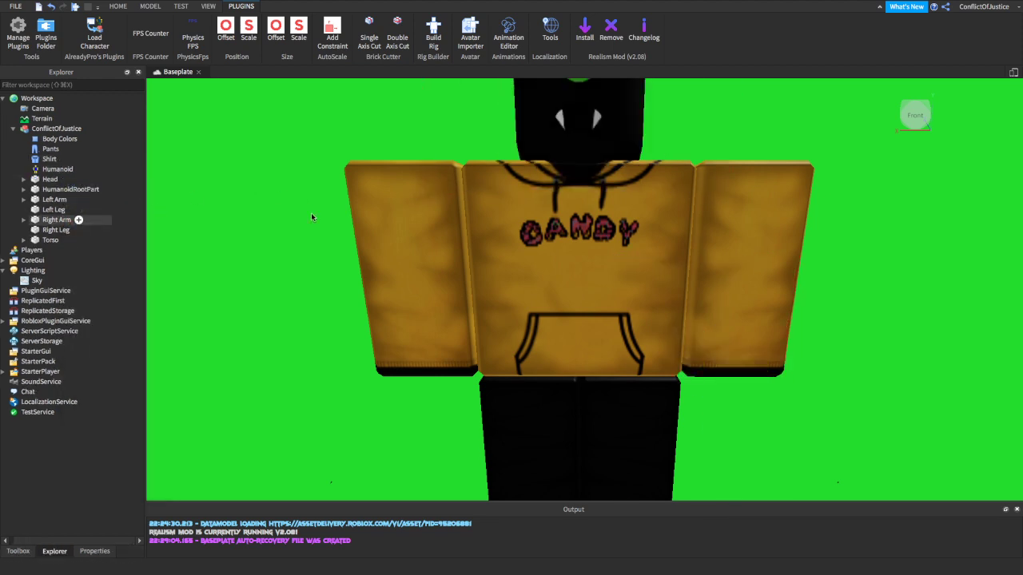
- Delete the Head and the HumanoidRootPart from the avatar model
right_click(48, 181)
left_click(70, 237)
right_click(54, 180)
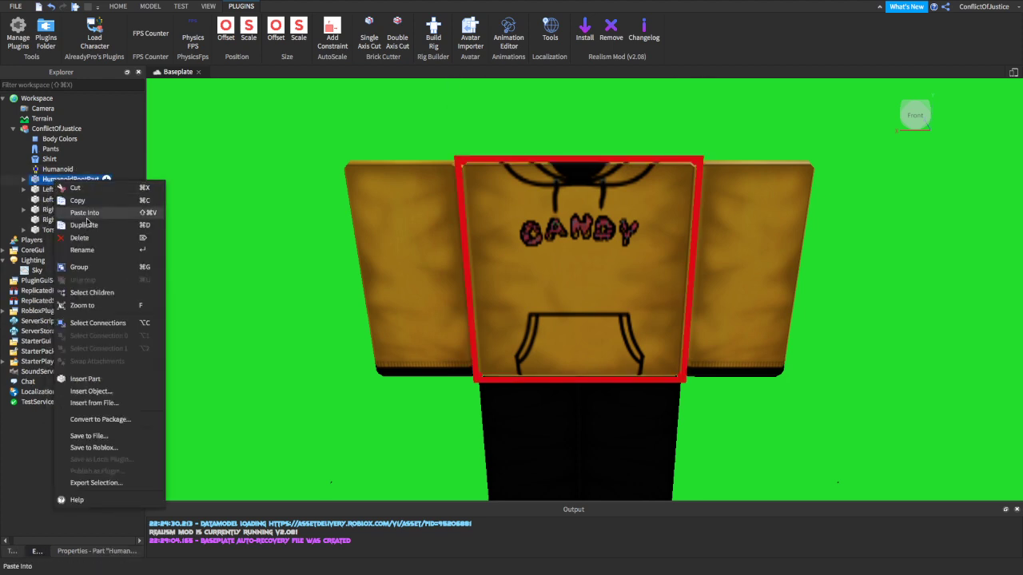
left_click(80, 239)
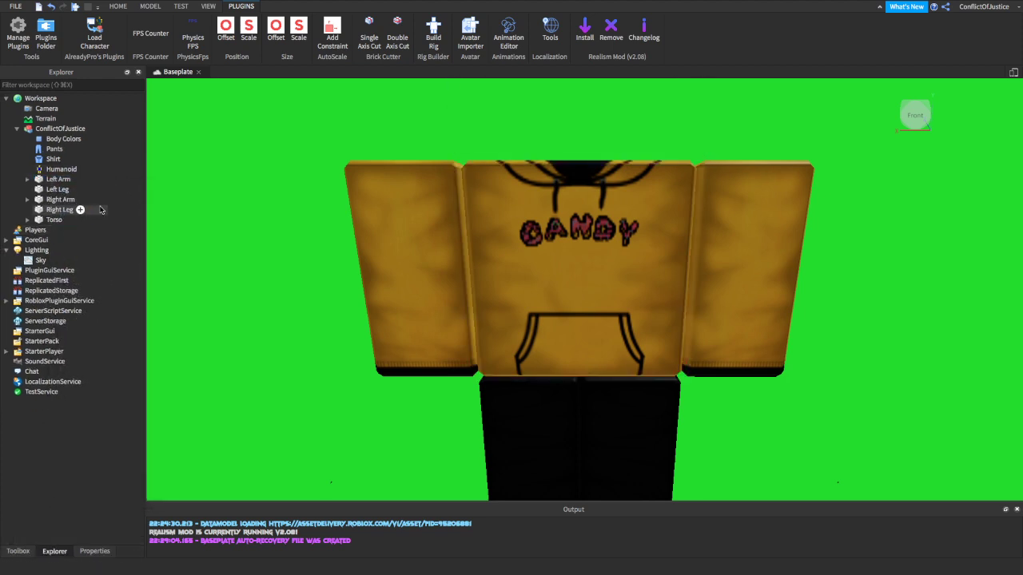
- Delete the Right Leg and Left Leg from the avatar model, keeping the torso and arms
right_click(56, 210)
left_click(79, 266)
right_click(56, 190)
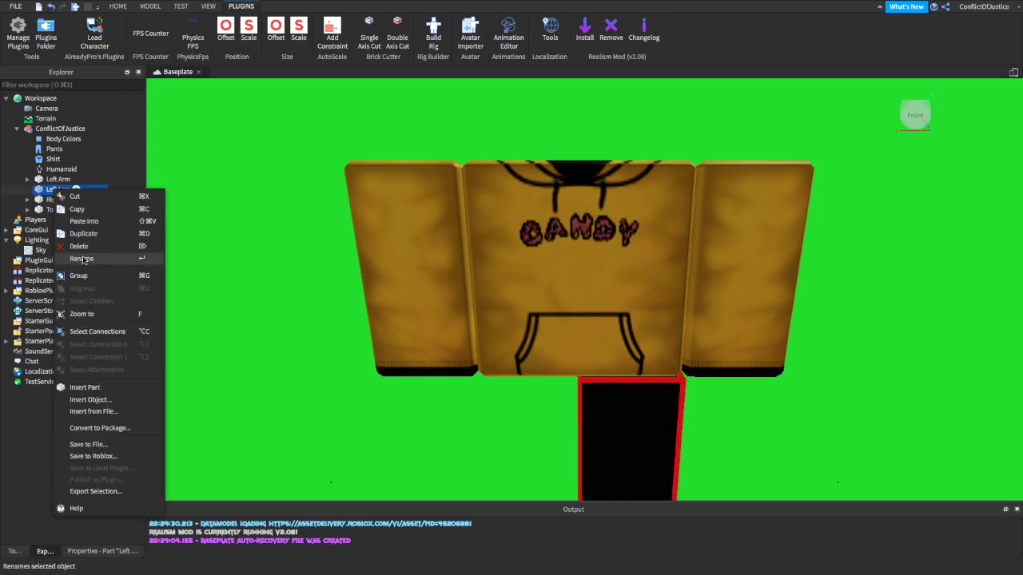
left_click(78, 246)
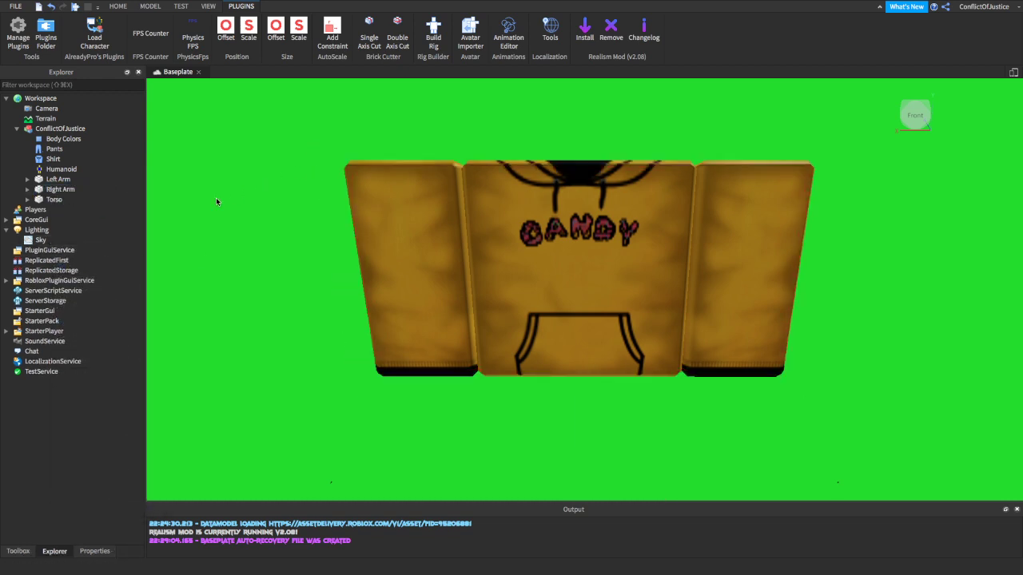
- Bring up the view and screenshot tools and inspect the remaining torso and arms from several distances and angles
left_click_drag(427, 474, 419, 482)
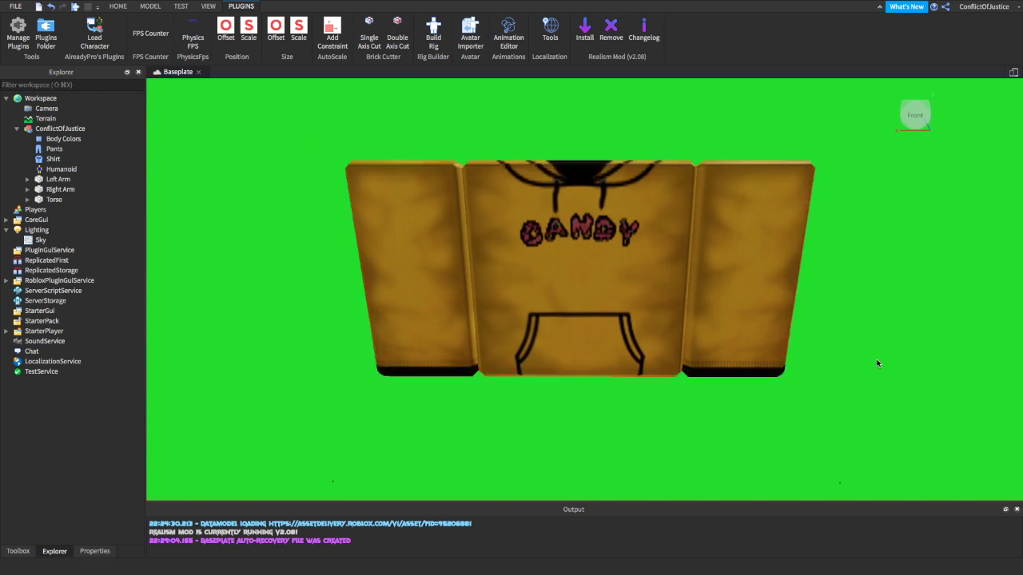
left_click(207, 6)
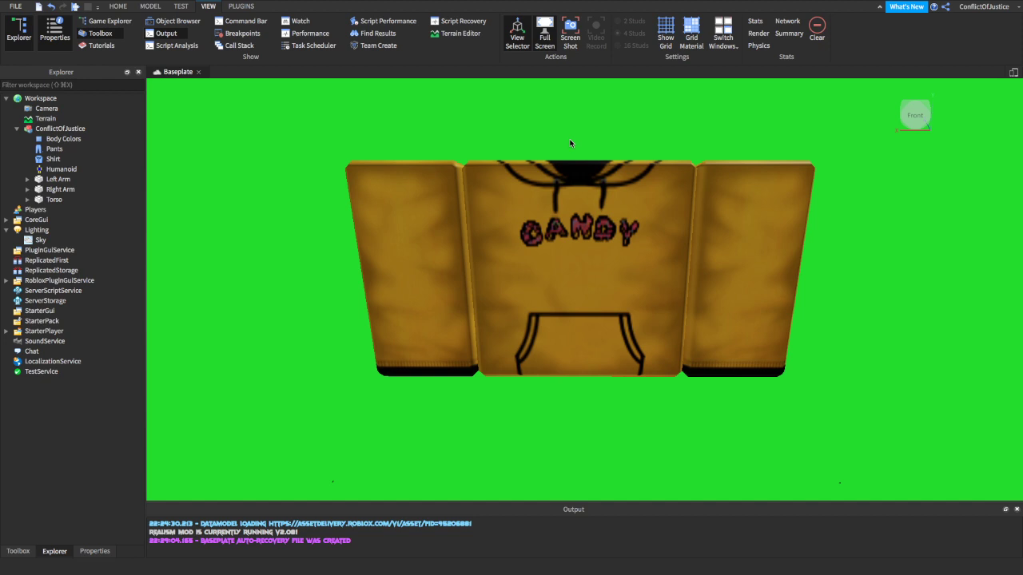
scroll(569, 143, "down", 5)
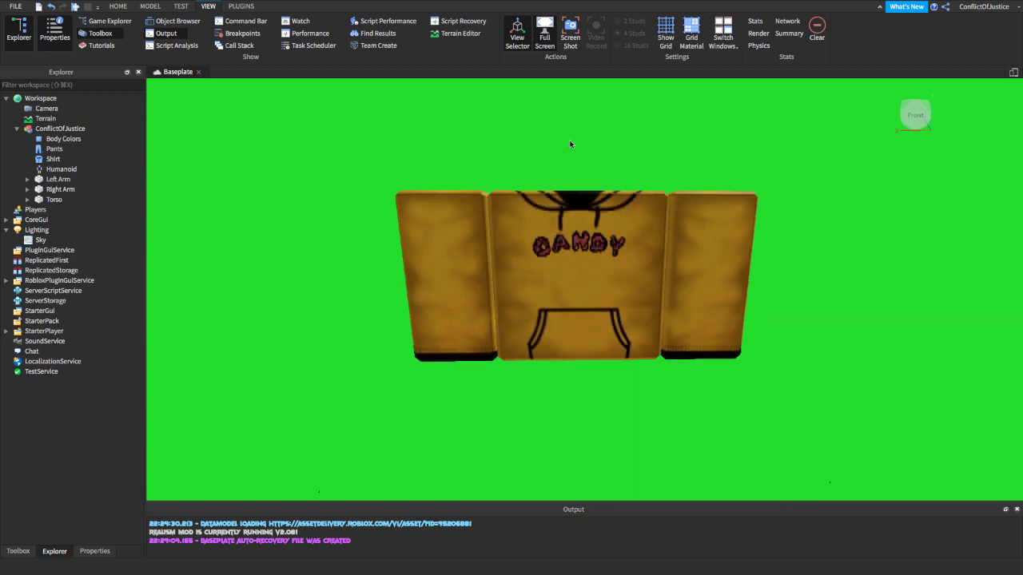
scroll(570, 143, "up", 4)
right_click(570, 143)
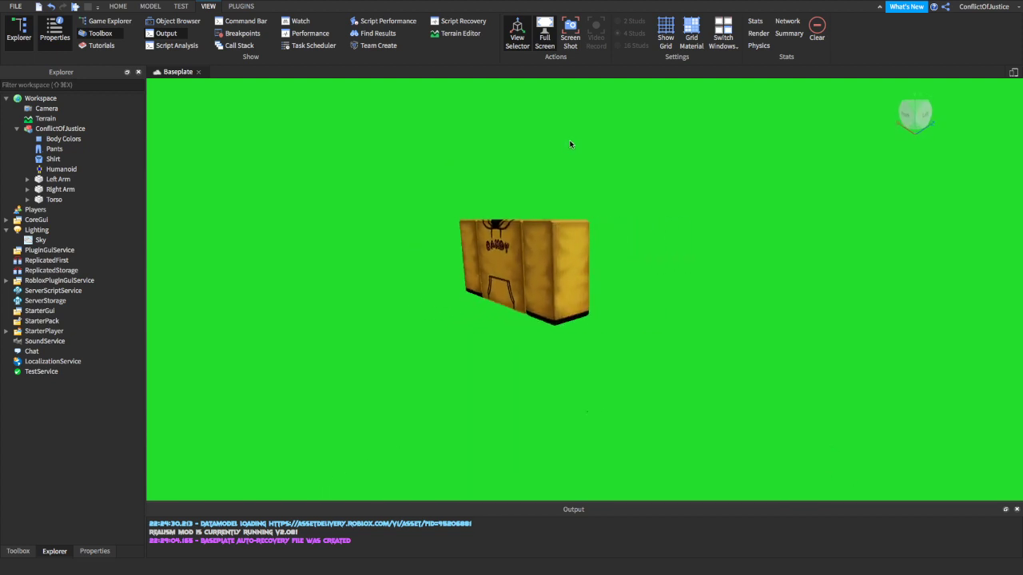
right_click(570, 144)
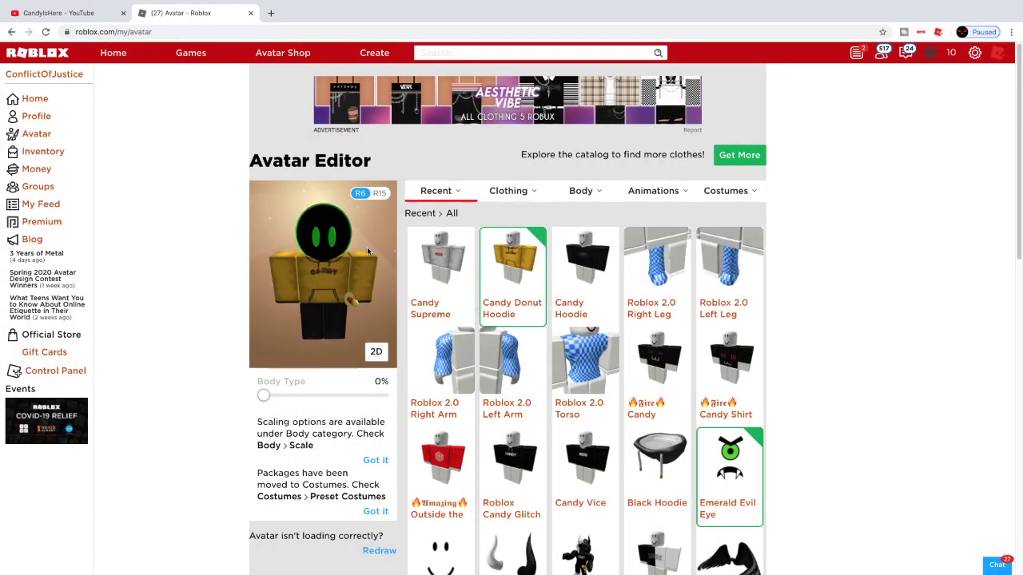
- Put the Candy Supreme shirt on the avatar in the Roblox website's Avatar Editor, and reopen the Load Character plugin in Roblox Studio
left_click(440, 262)
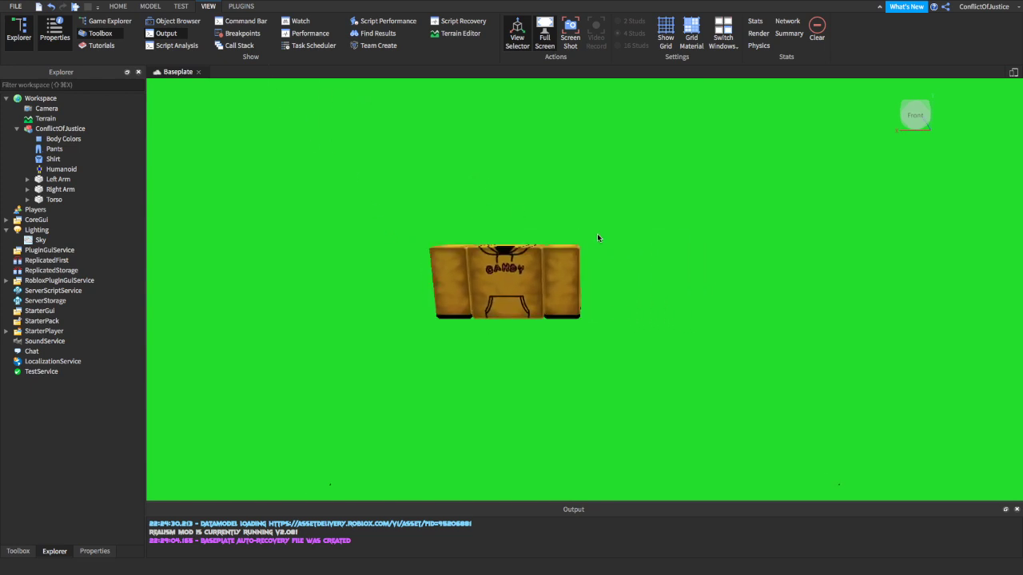
left_click(249, 7)
left_click(94, 34)
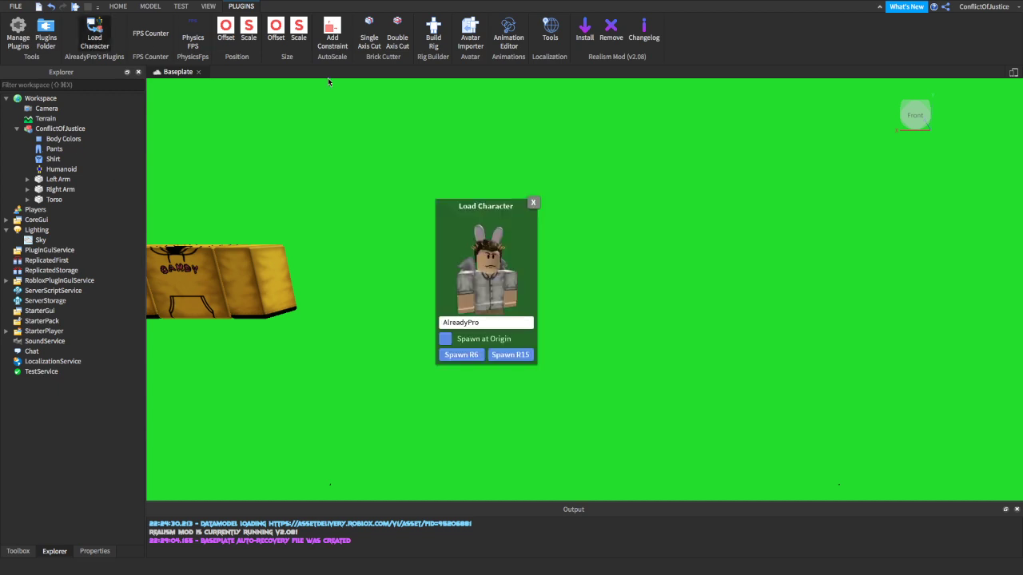
- Replace the AlreadyPro username in the Load Character dialog with the signed-in account's username
left_click(495, 324)
key("BackSpace")
key("BackSpace")
key("BackSpace")
key("BackSpace")
key("BackSpace")
key("BackSpace")
key("BackSpace")
key("BackSpace")
key("BackSpace")
key("BackSpace")
type("conf")
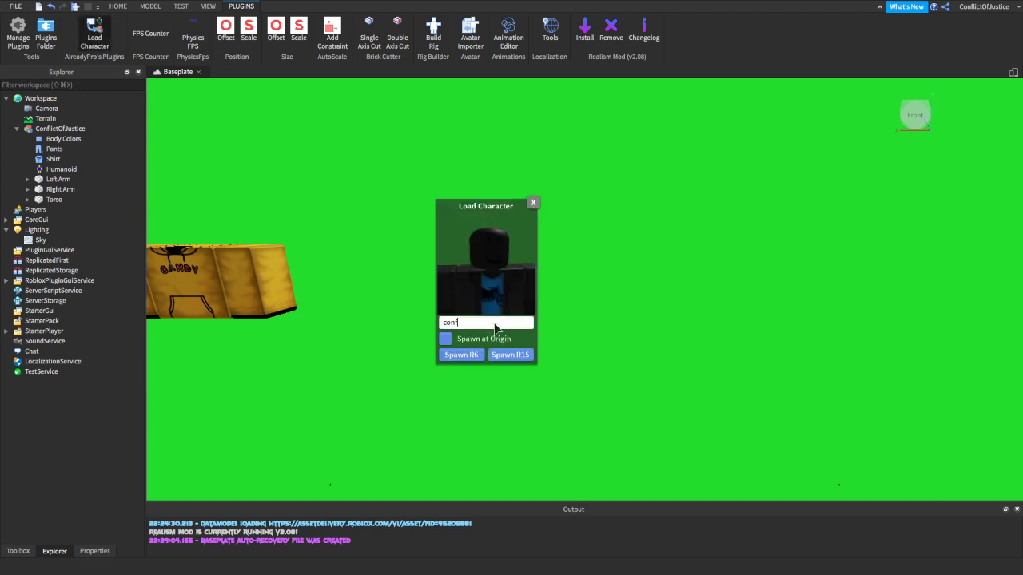
type("lictofjustice")
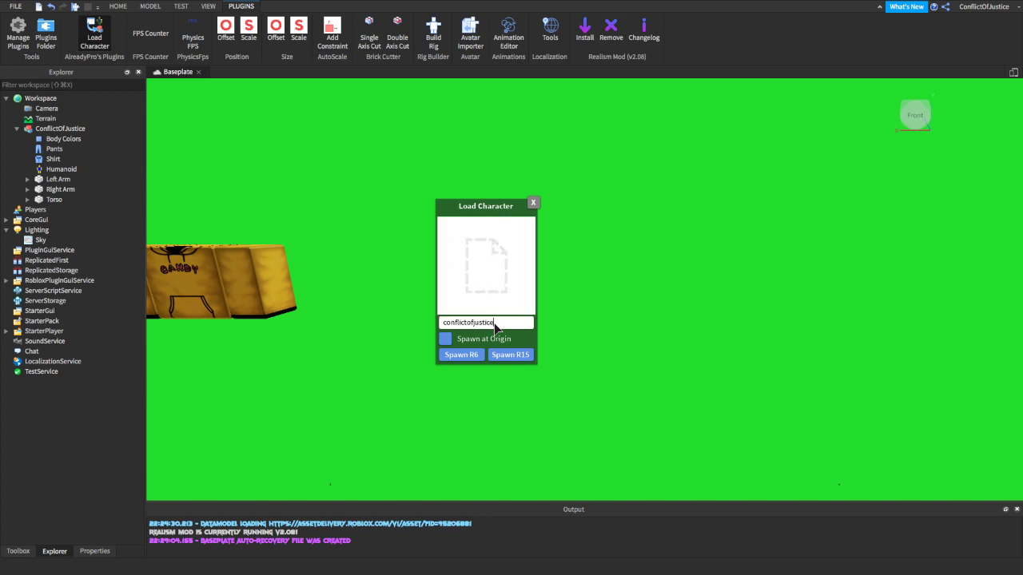
- Spawn the re-dressed avatar as R6, close the dialog, frame its hoodie from the front and deselect the model
left_click(467, 354)
left_click(535, 204)
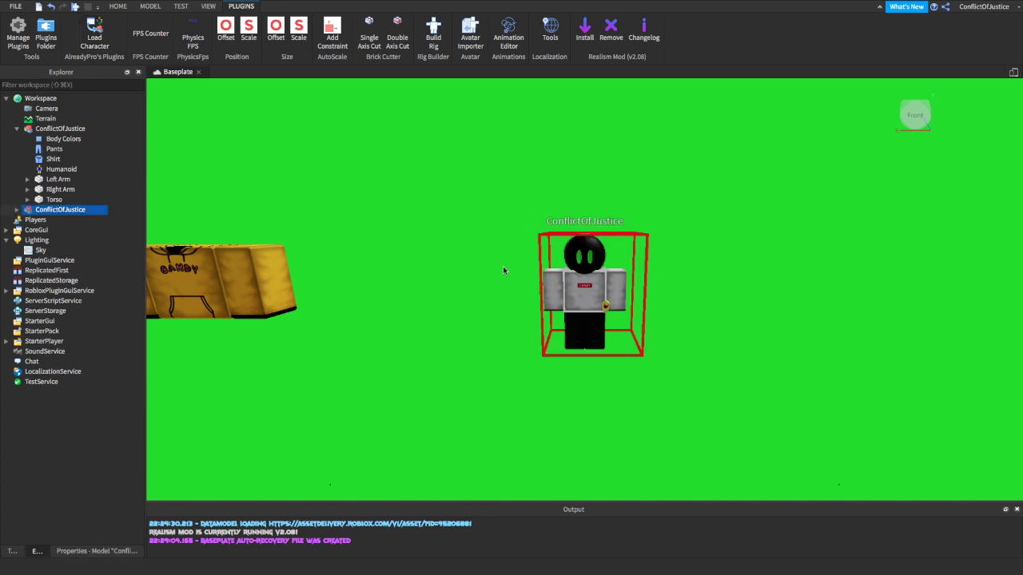
key("f")
key("d")
key("w")
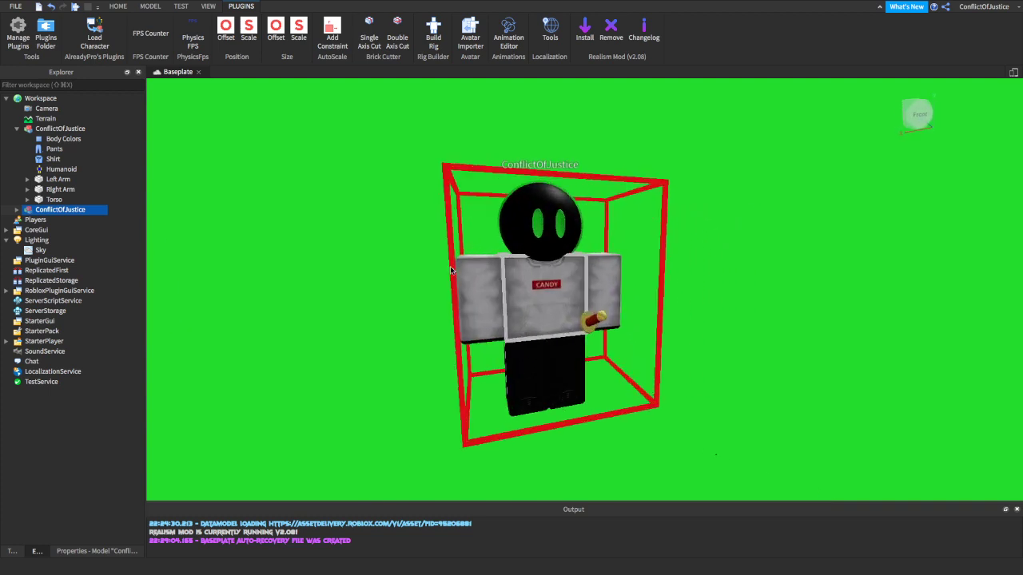
key("a")
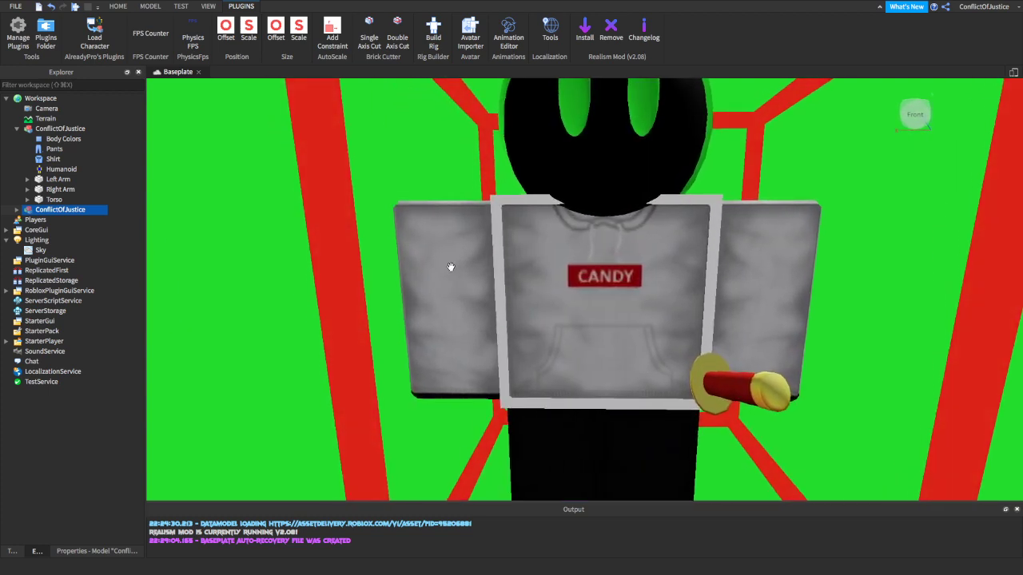
left_click(302, 264)
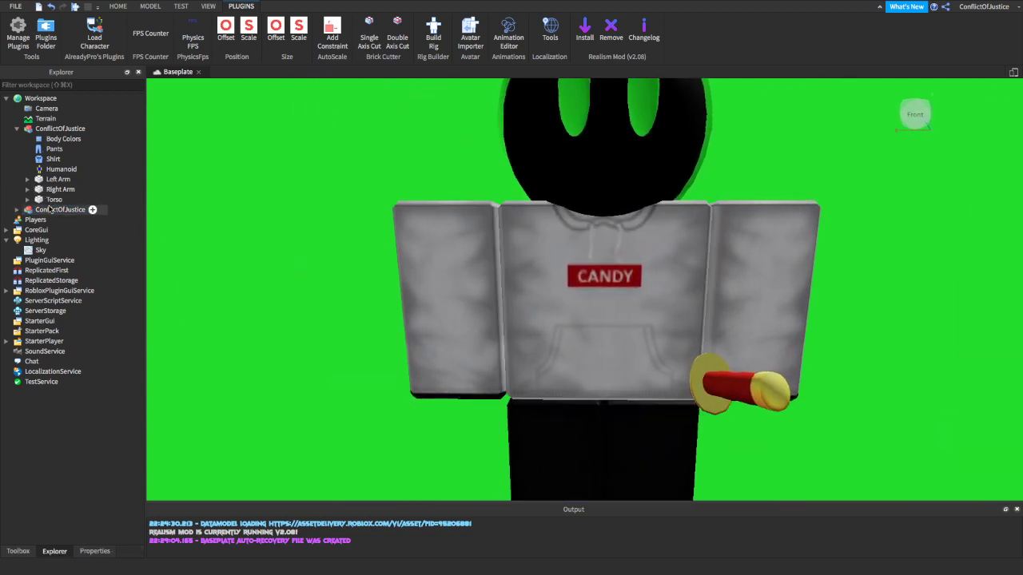
- Delete the older, already stripped avatar model from the Workspace and expand the newly spawned avatar's parts
left_click(60, 209)
right_click(44, 129)
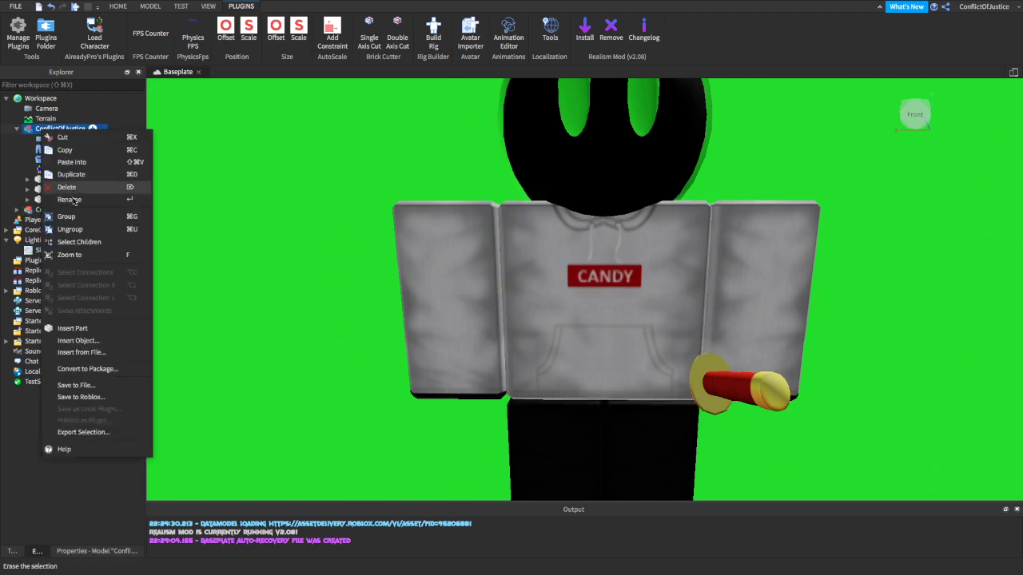
left_click(72, 187)
left_click(18, 129)
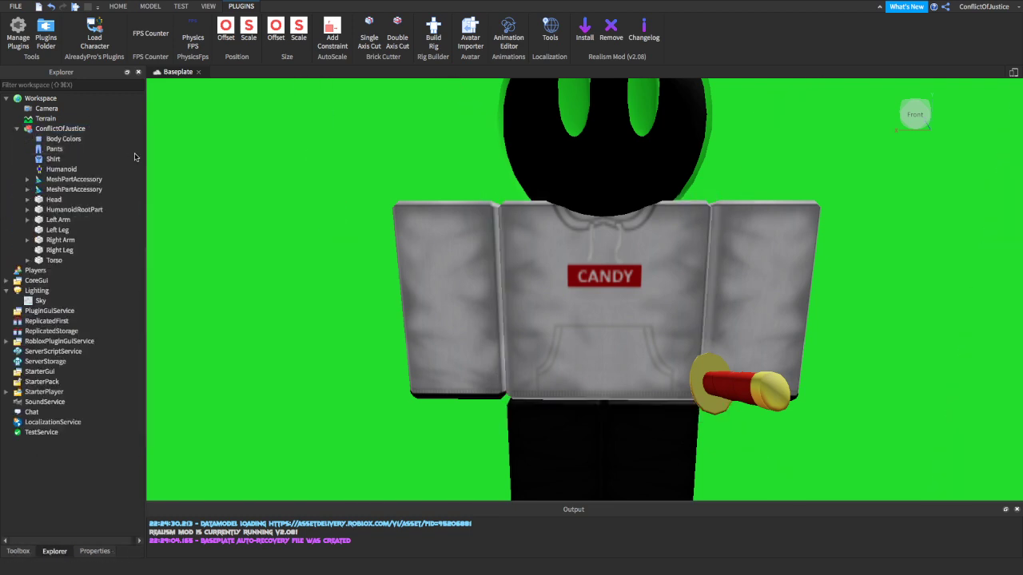
- Delete both MeshPartAccessory items and the Head from the Candy hoodie avatar
right_click(60, 180)
left_click(148, 165)
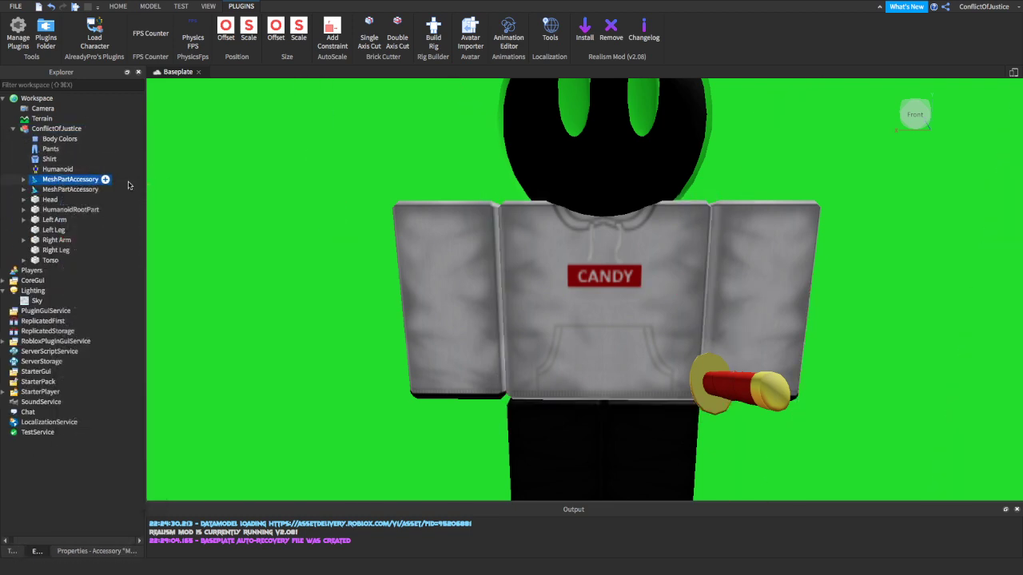
left_click_drag(126, 180, 85, 195)
left_click(80, 199, "shift")
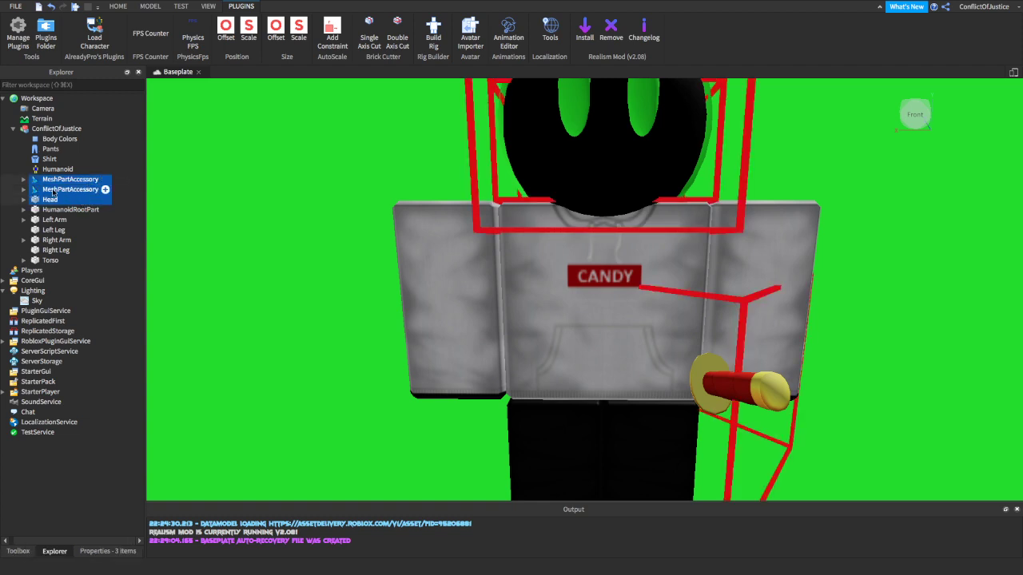
right_click(52, 192)
left_click(76, 248)
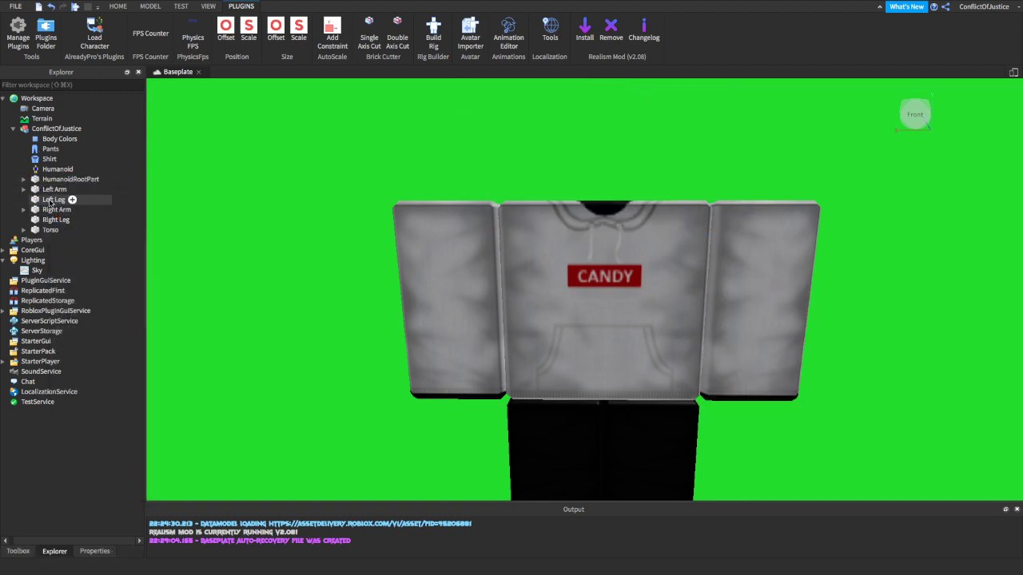
- Delete the Left Leg and Right Leg from the Candy hoodie avatar
right_click(55, 200)
left_click(64, 257)
right_click(56, 209)
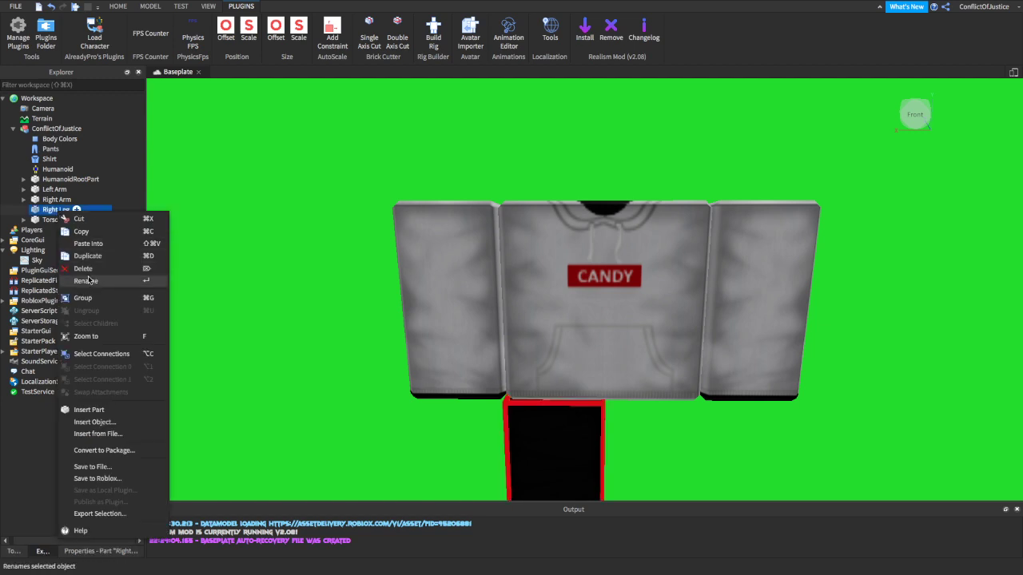
left_click(66, 267)
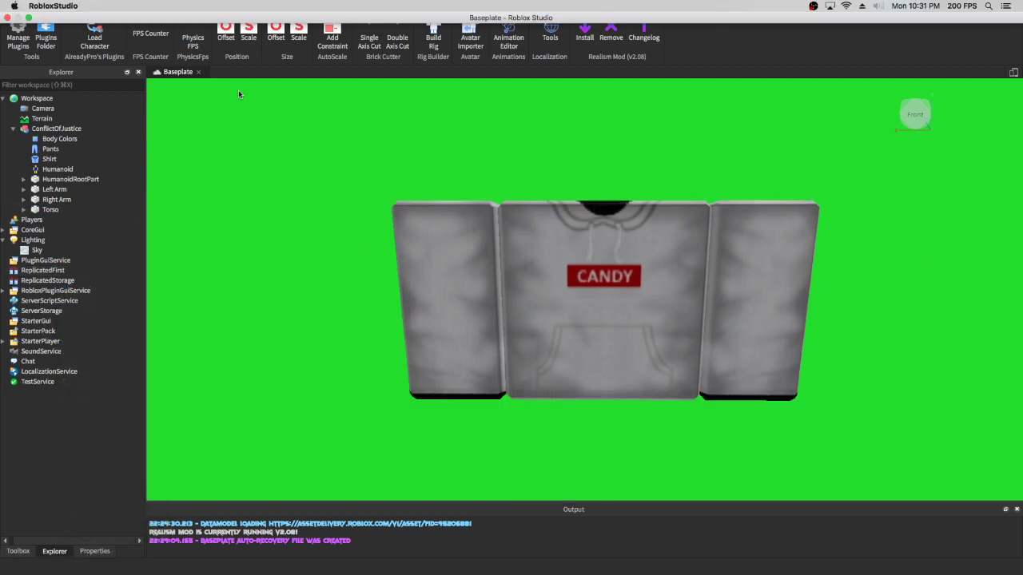
- Bring up the view and screenshot tools for the Candy hoodie's torso and arms
left_click(207, 7)
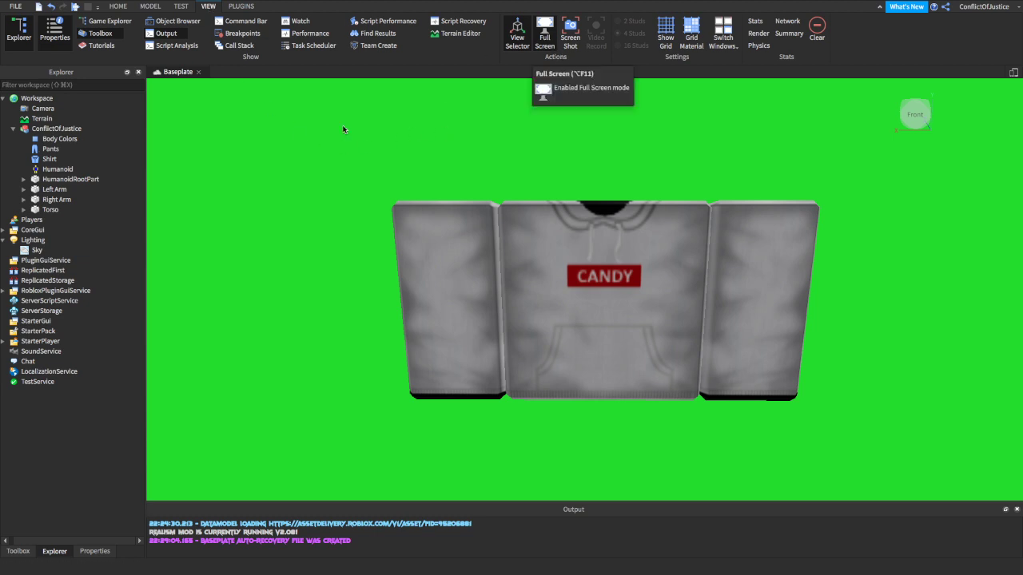
right_click(36, 132)
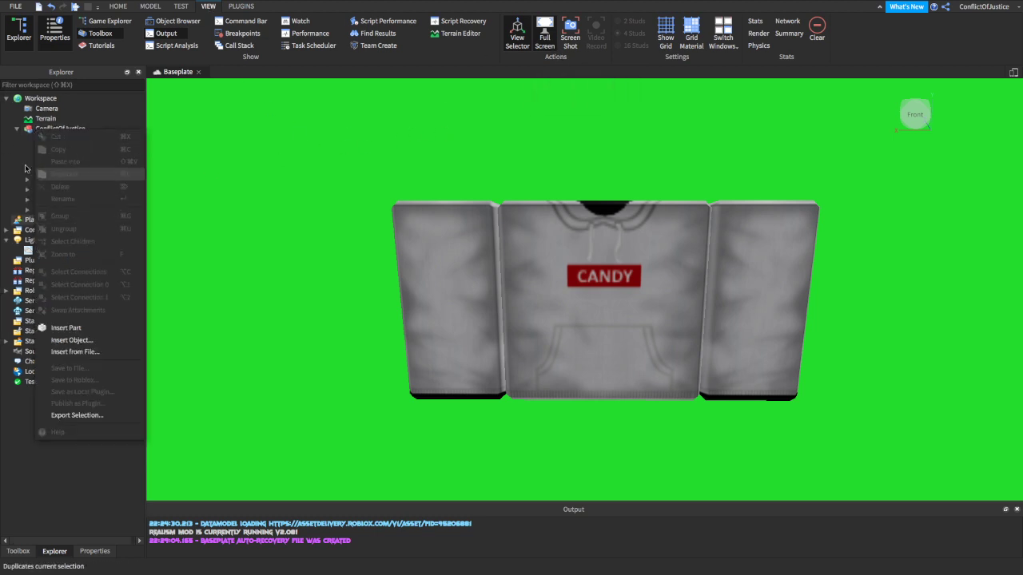
left_click(20, 126)
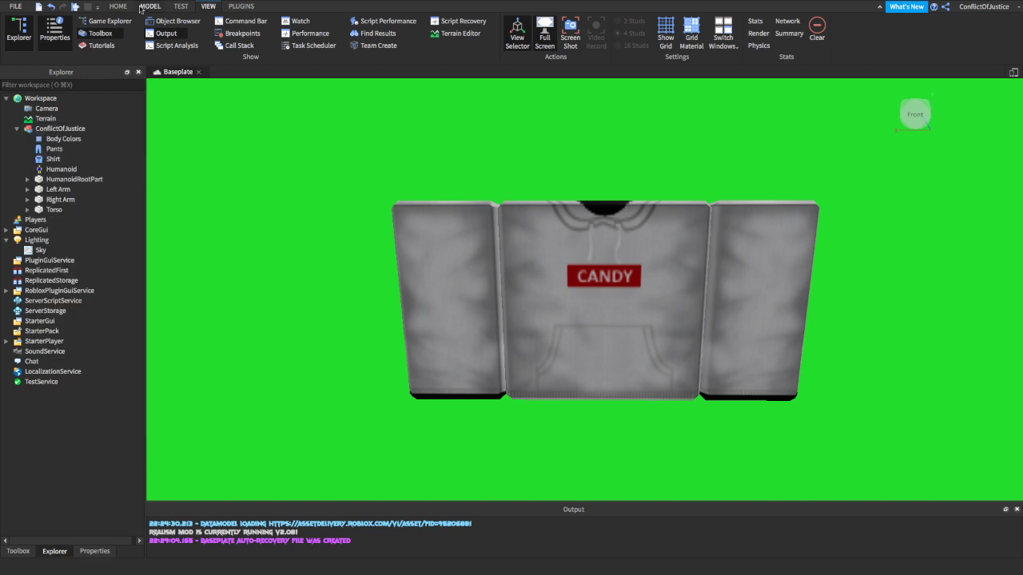